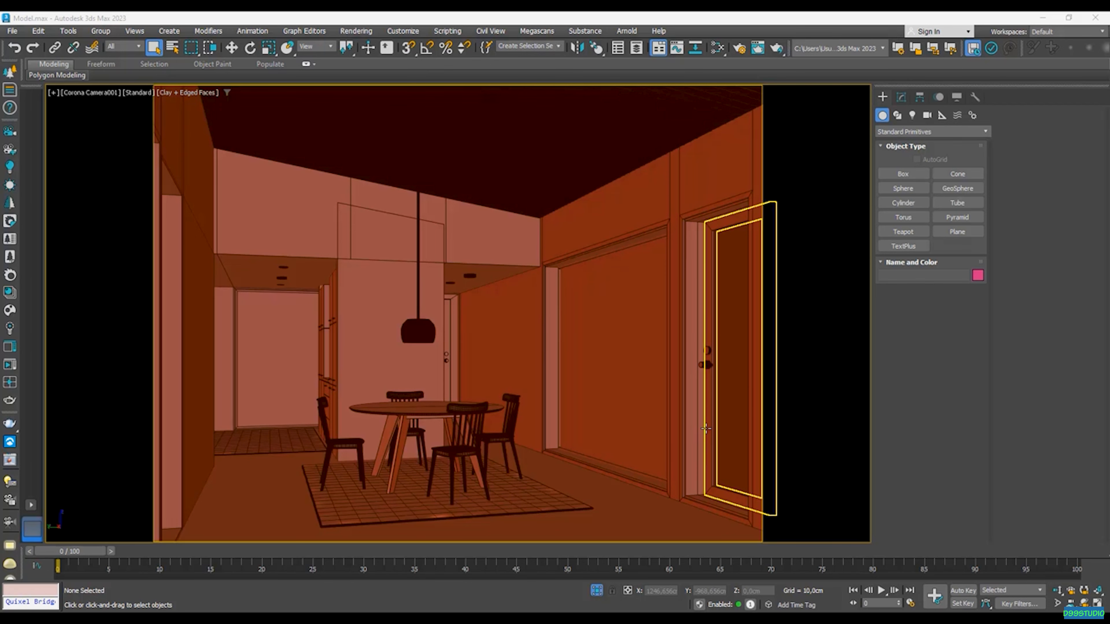
pyautogui.click(709, 621)
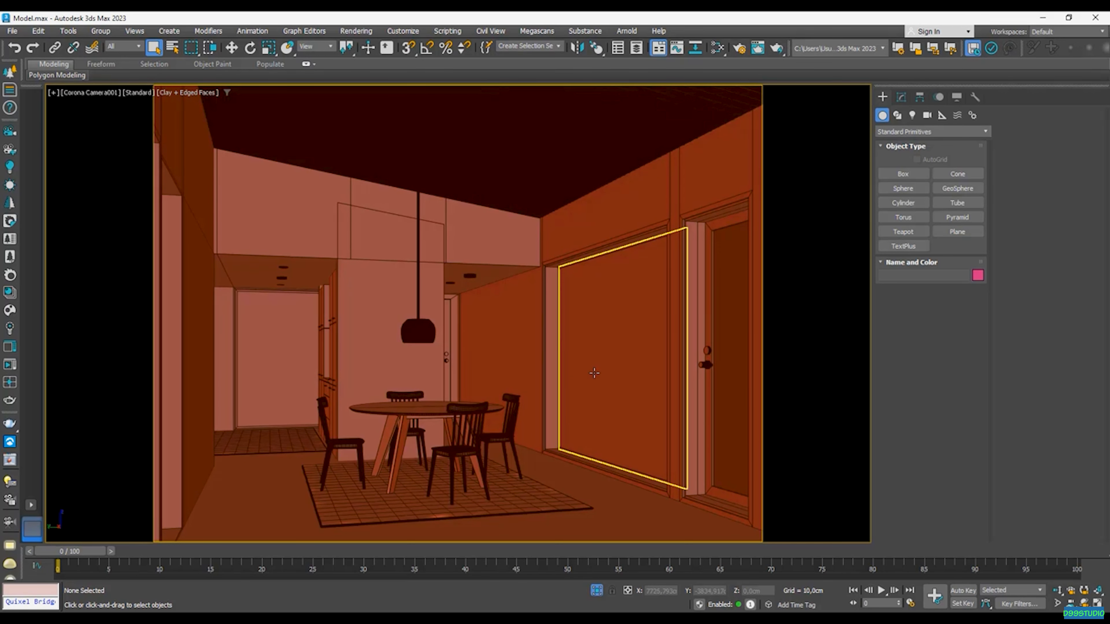
# - Create a CoronaPhysicalMtl node in the Slate Material Editor and show its parameters
pyautogui.click(718, 48)
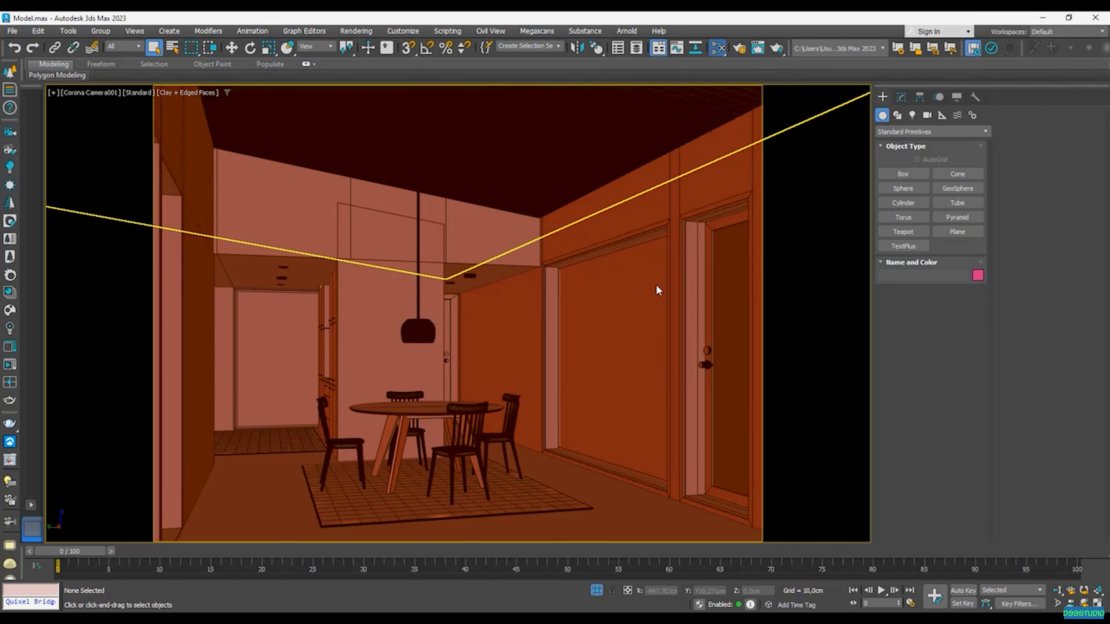
pyautogui.moveTo(321, 313); pyautogui.dragTo(522, 292)
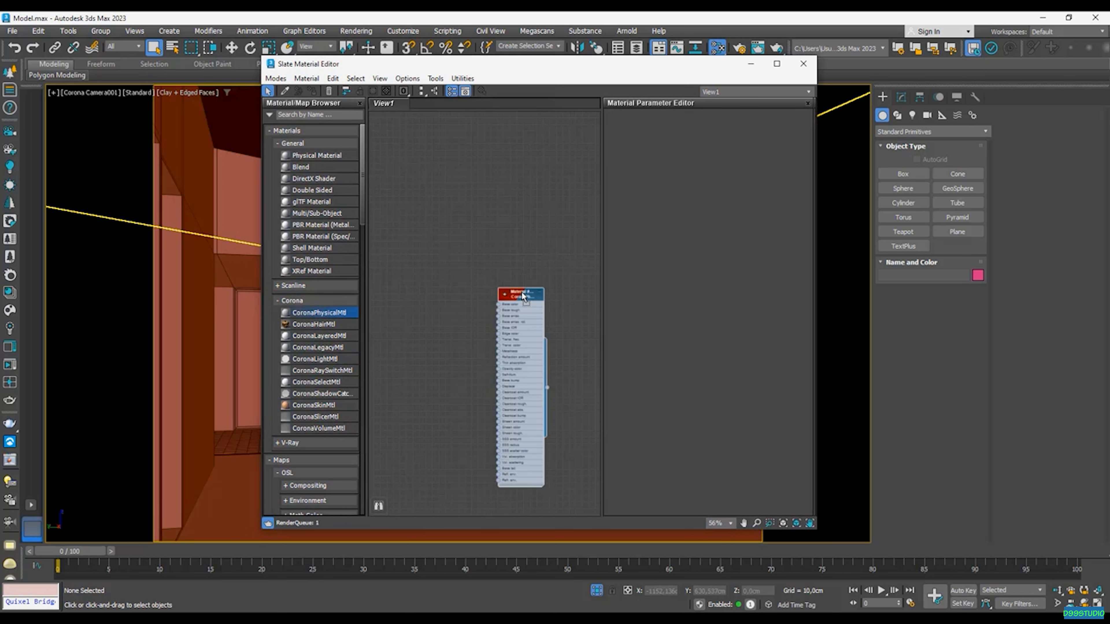
pyautogui.doubleClick(522, 292)
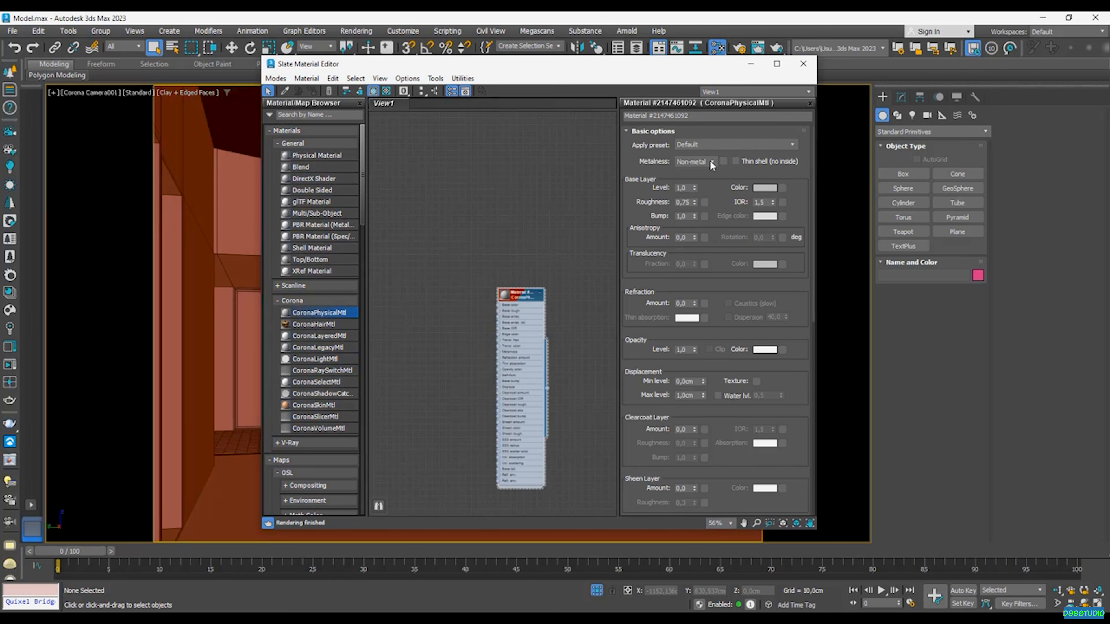
# - Apply the Glass preset to the new physical material and set its base layer IOR to 1,1
pyautogui.click(723, 147)
pyautogui.click(711, 256)
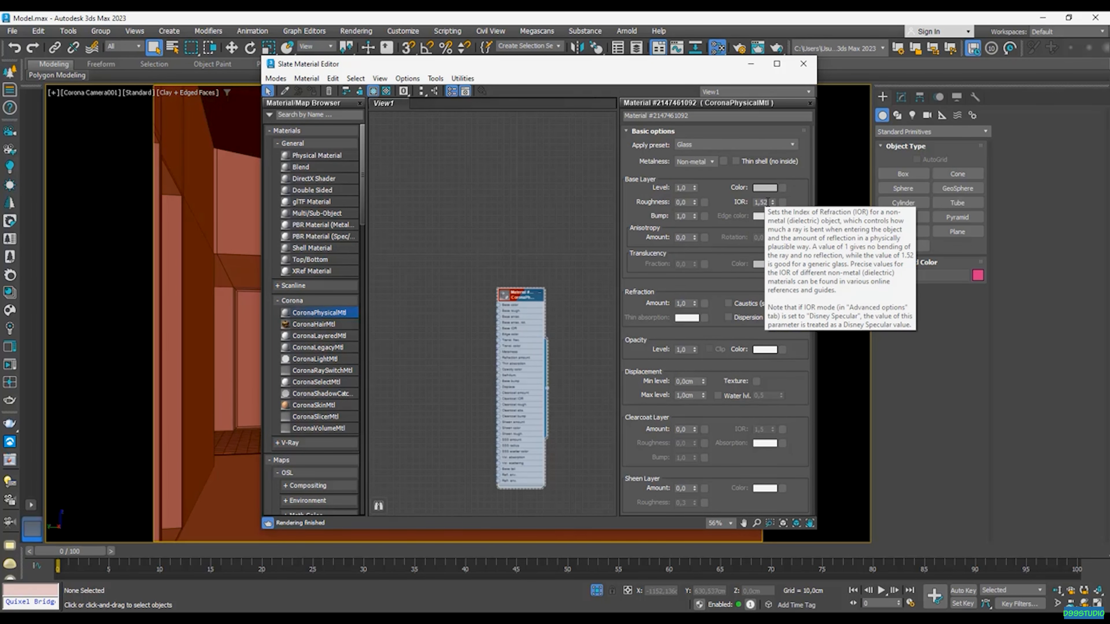
pyautogui.doubleClick(767, 202)
pyautogui.write('1,1')
pyautogui.press('Return')
# - Select all objects in the EM_Windows layer and assign the glass material to them
pyautogui.moveTo(585, 69); pyautogui.dragTo(395, 84)
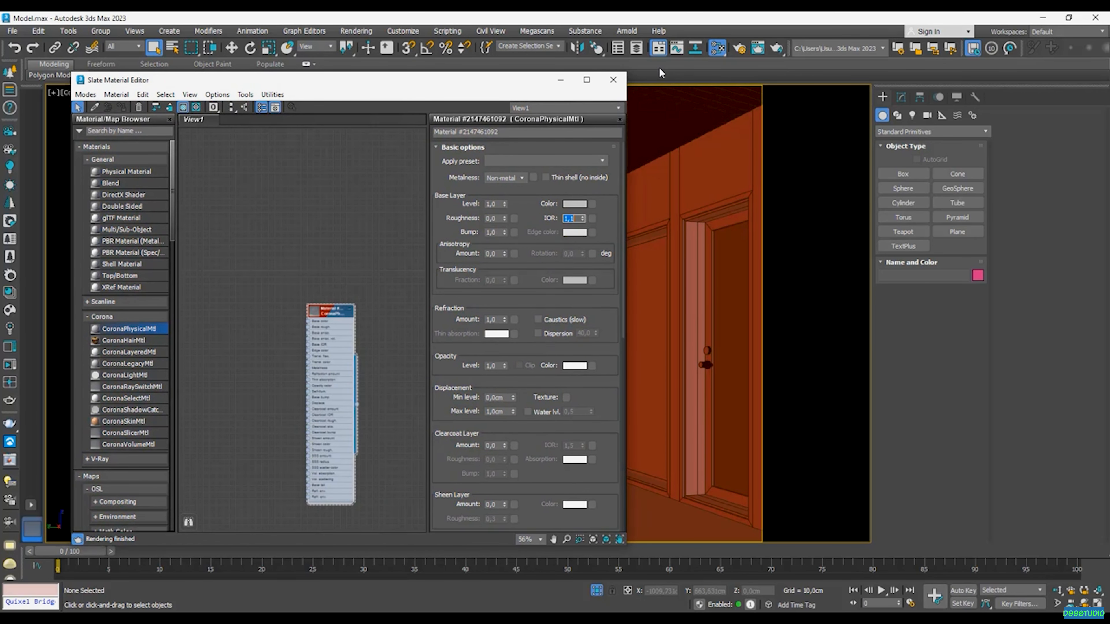
pyautogui.click(637, 48)
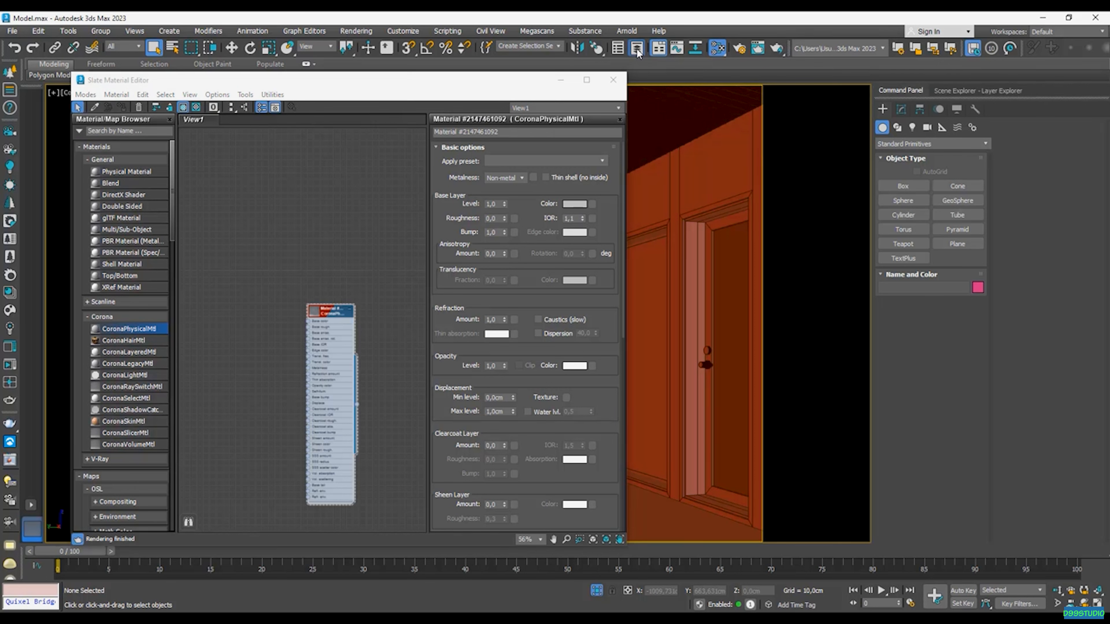
pyautogui.doubleClick(946, 263)
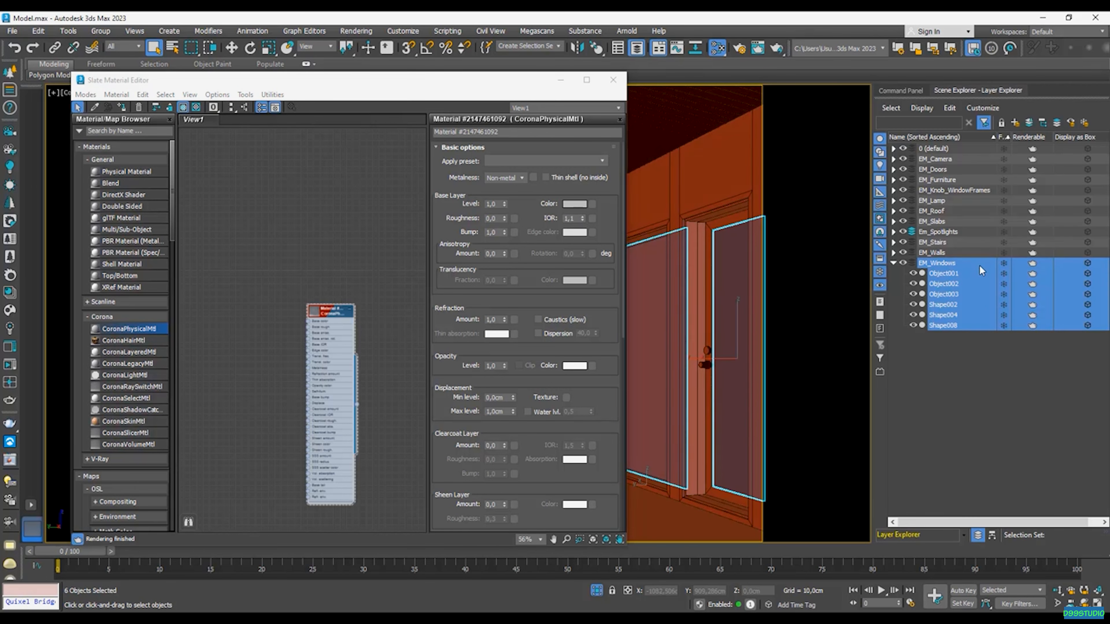
pyautogui.moveTo(368, 88); pyautogui.dragTo(418, 96)
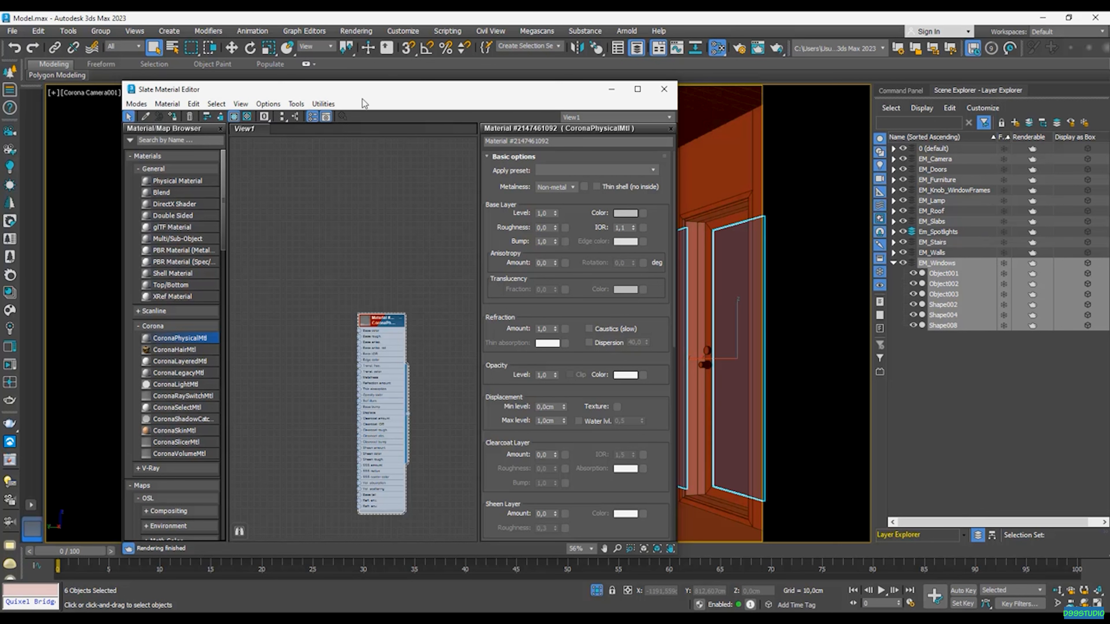
pyautogui.rightClick(381, 329)
pyautogui.click(435, 344)
# - Enable the material override in the scene render settings and exclude the selected window objects from it
pyautogui.click(740, 48)
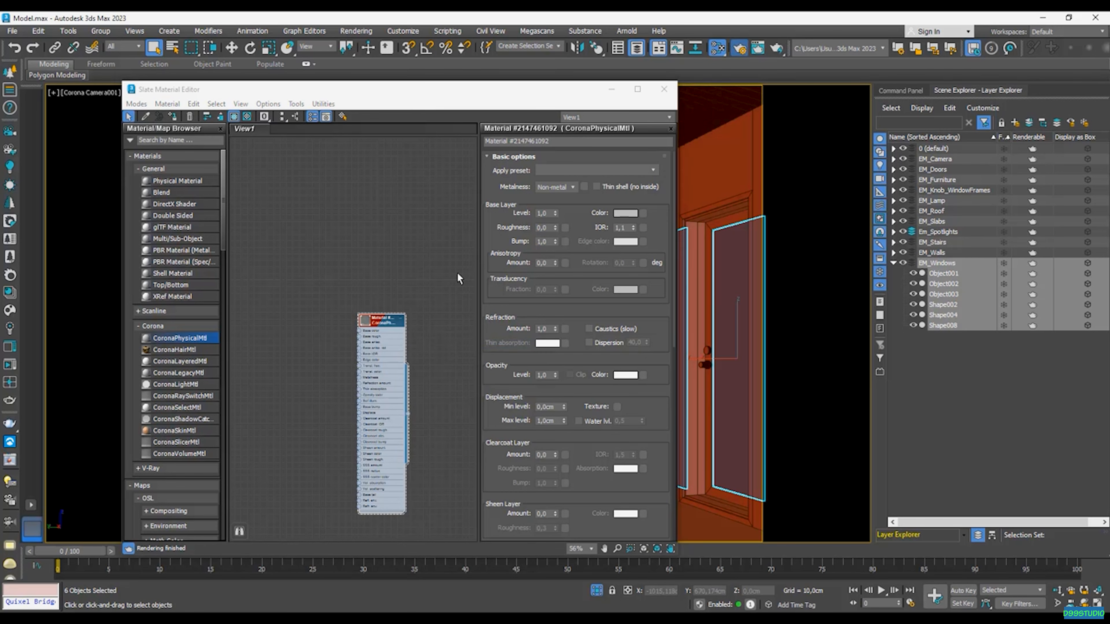
pyautogui.click(735, 151)
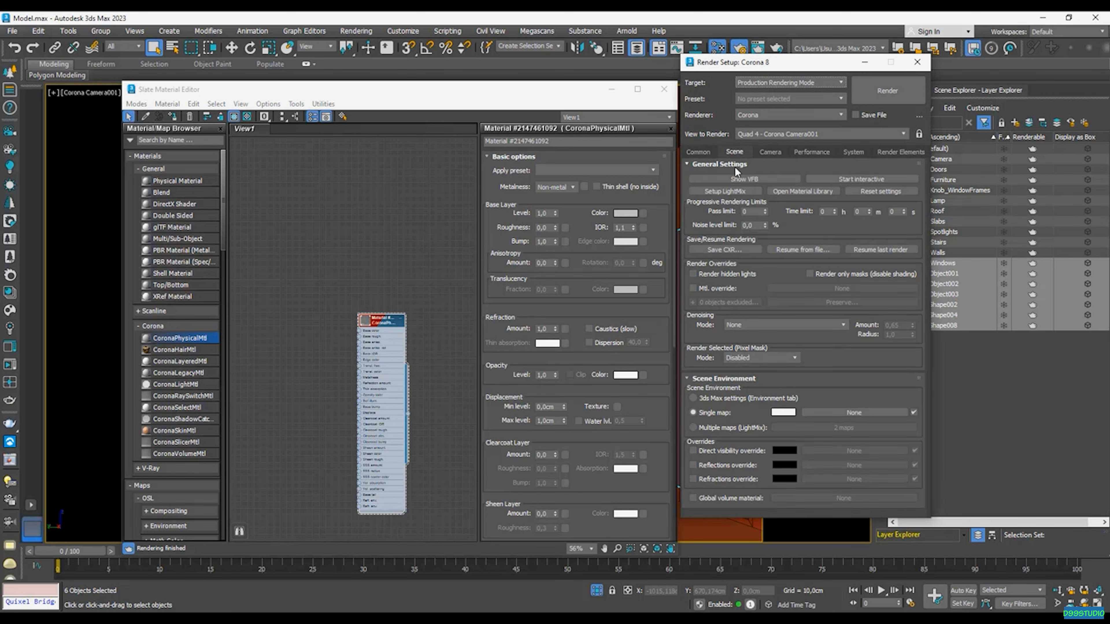
pyautogui.click(714, 292)
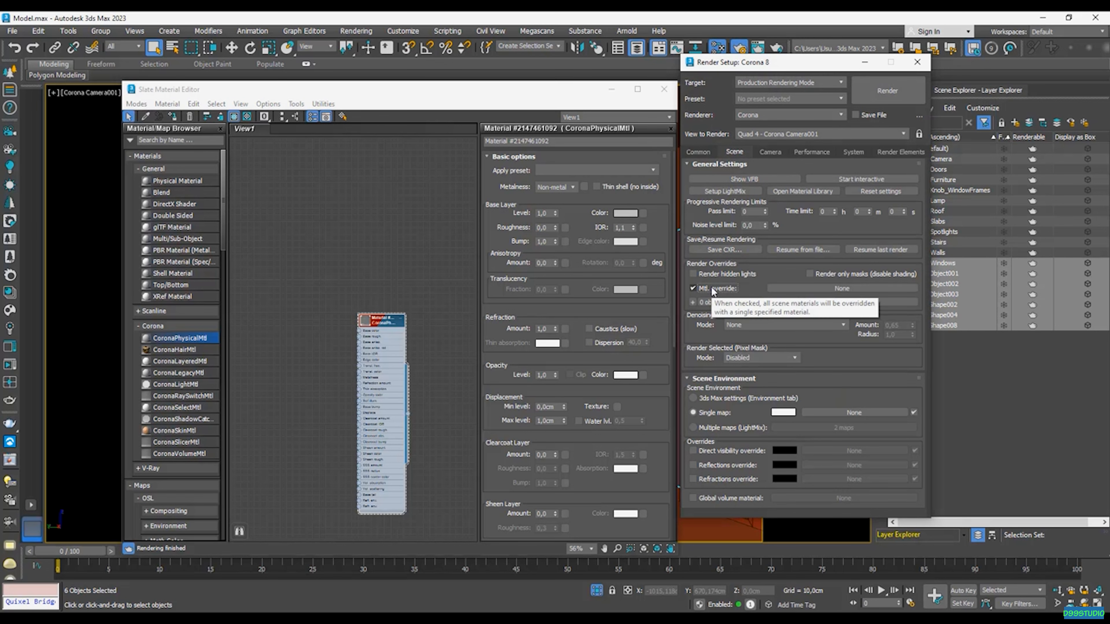
pyautogui.click(693, 302)
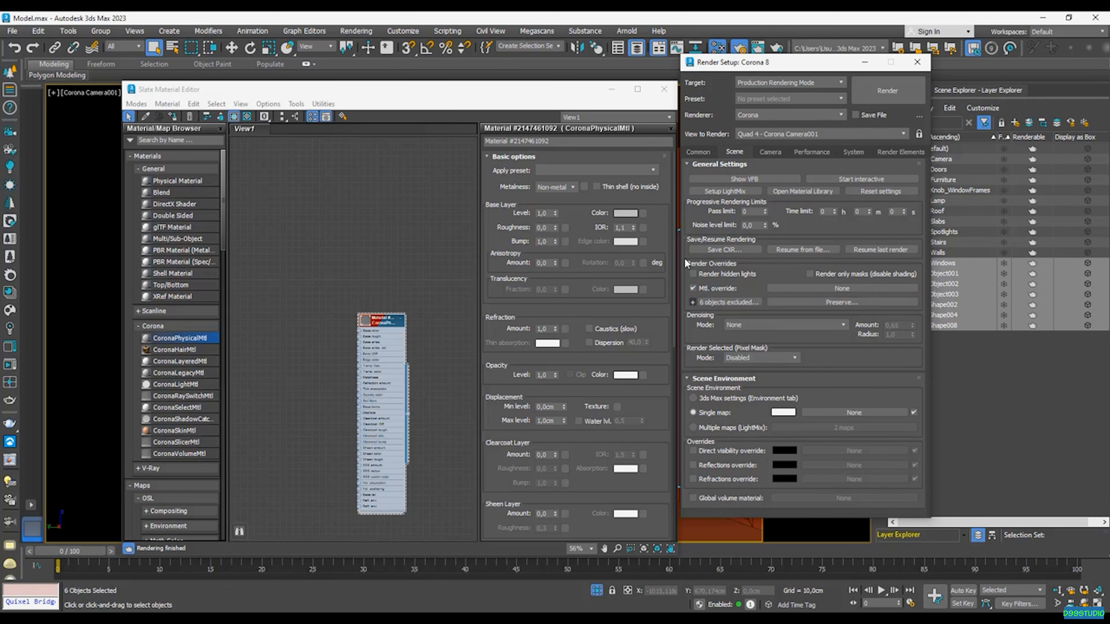
# - Assign a new CoronaPhysicalMtl as the override material, and close the render setup and material editor
pyautogui.moveTo(577, 96); pyautogui.dragTo(314, 194)
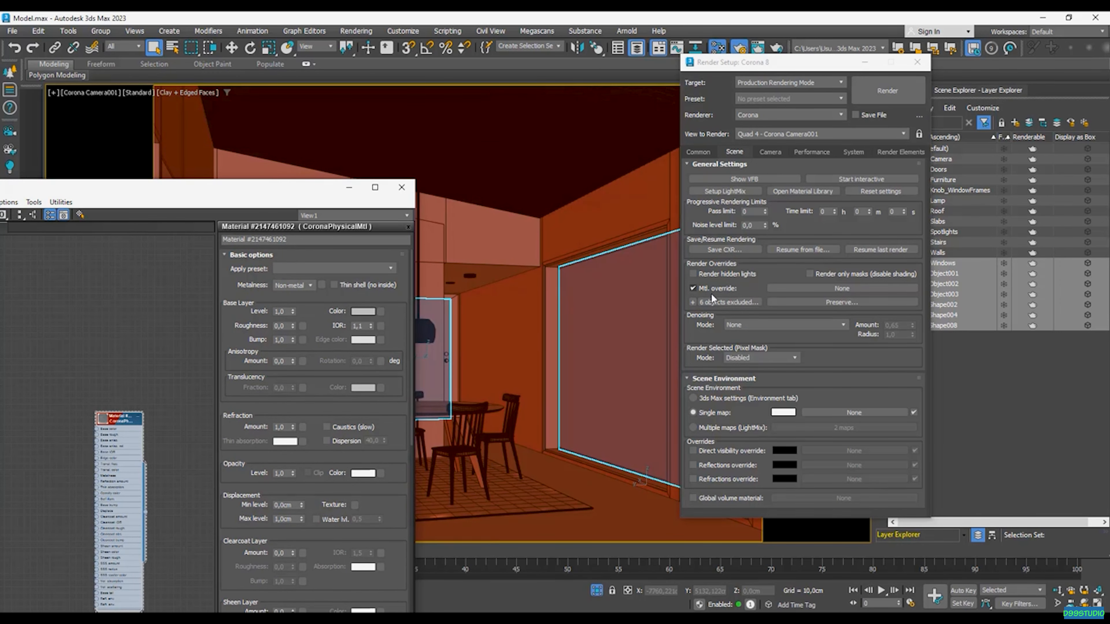
pyautogui.click(822, 288)
pyautogui.click(372, 318)
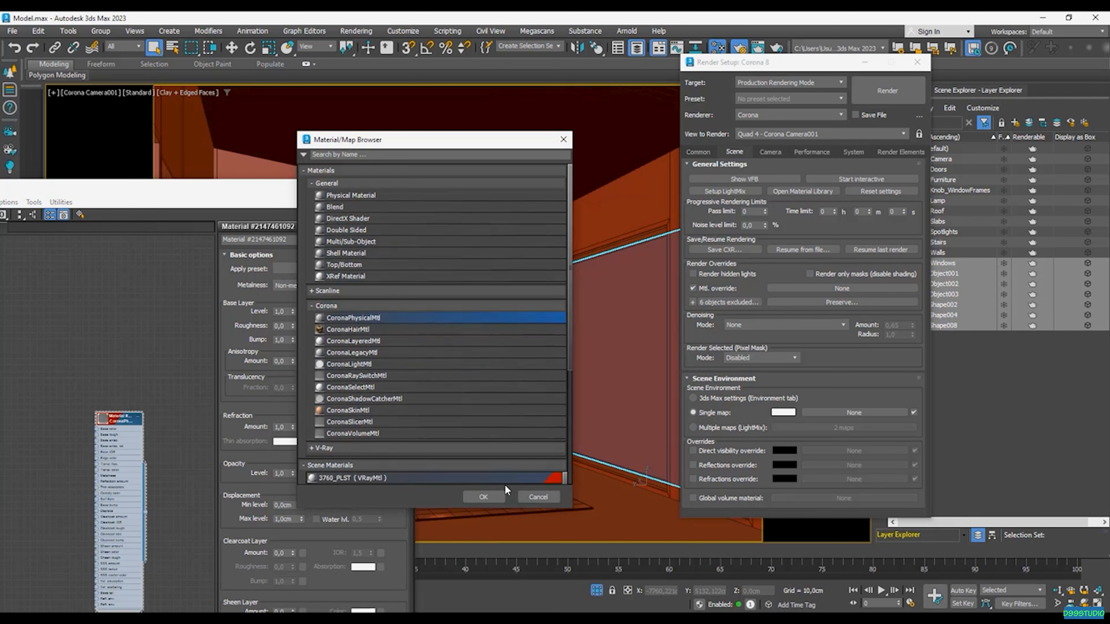
pyautogui.click(497, 494)
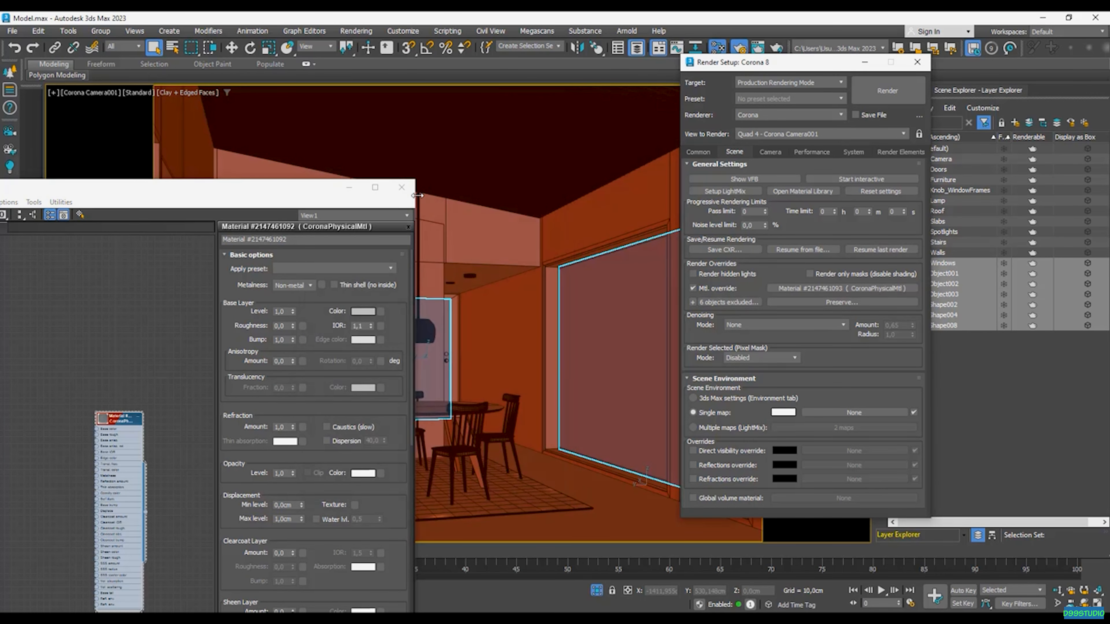
pyautogui.click(402, 187)
pyautogui.click(918, 62)
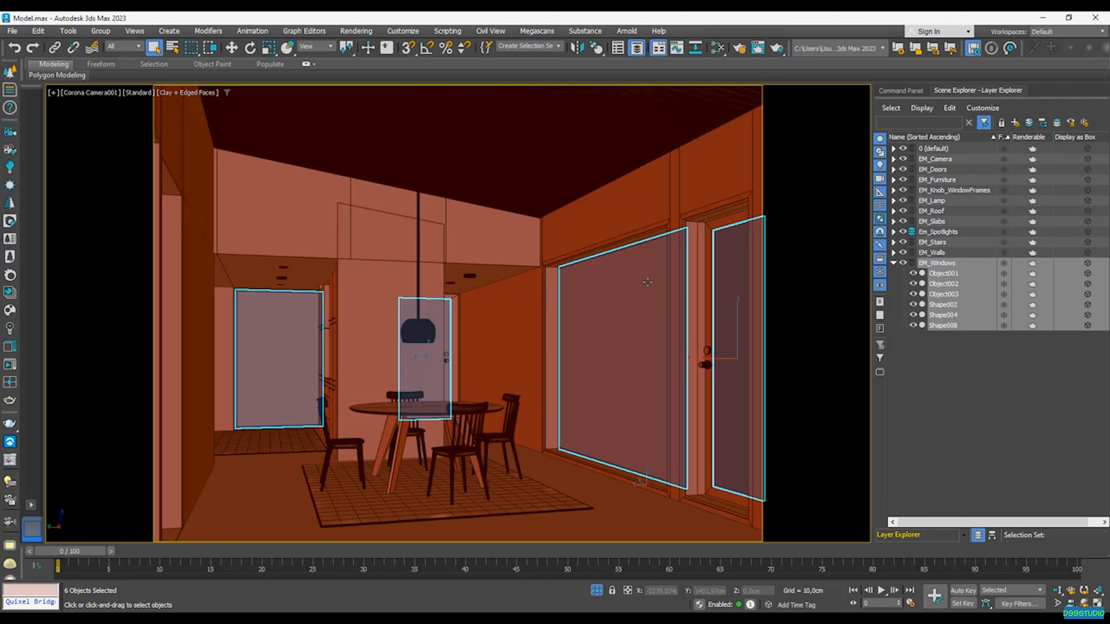
# - Search the material browser for coronasky and add a CoronaSky map to the material graph
pyautogui.click(717, 47)
pyautogui.moveTo(214, 179); pyautogui.dragTo(731, 92)
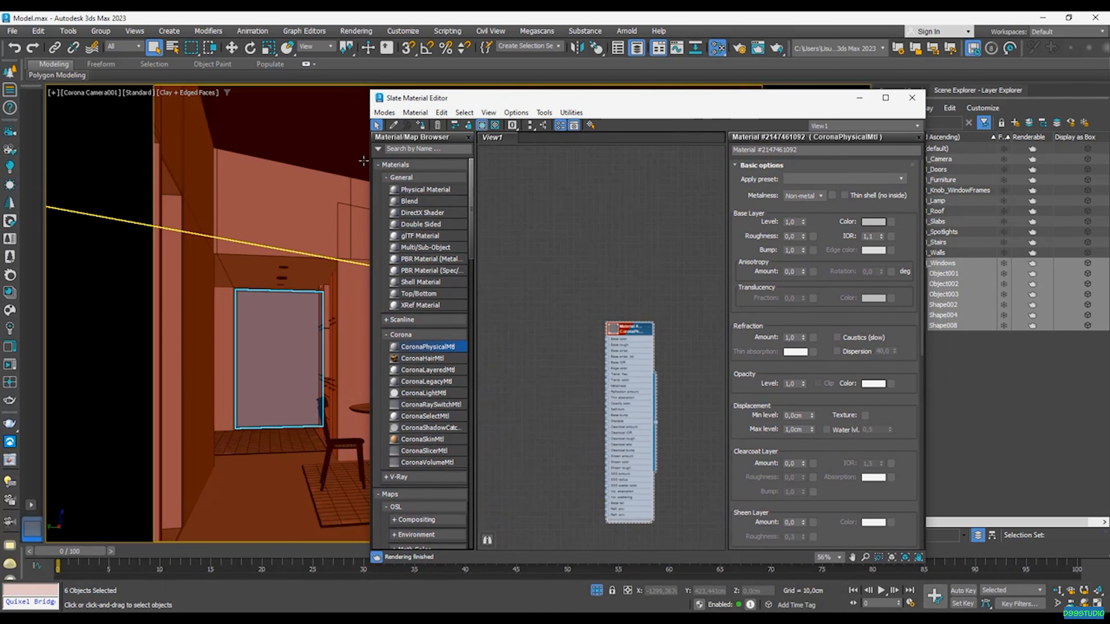
pyautogui.click(405, 150)
pyautogui.write('coronasky')
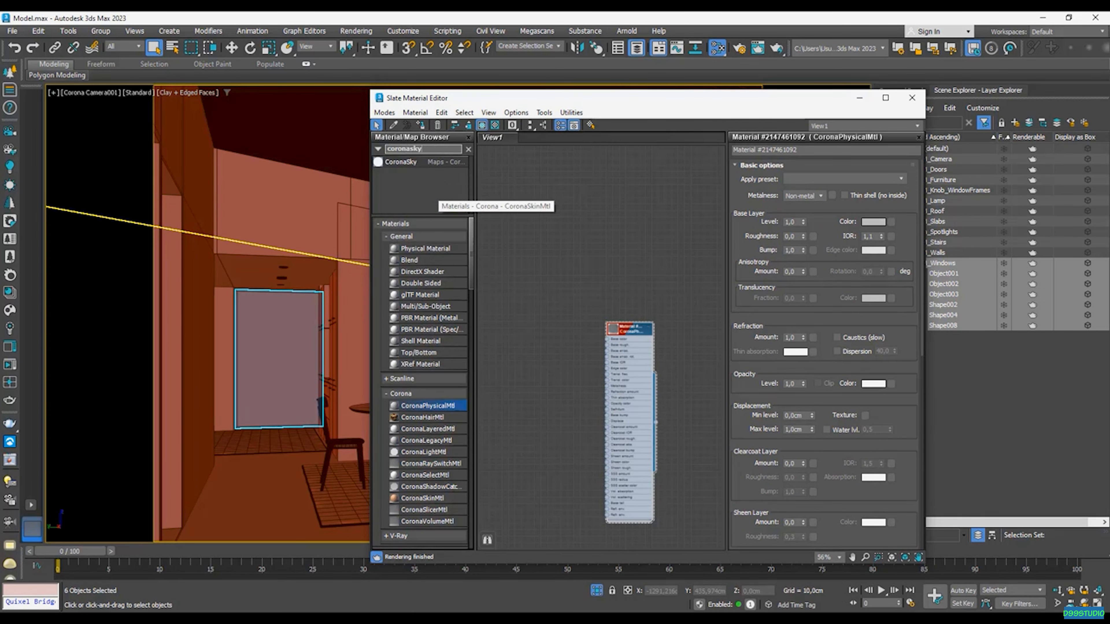
pyautogui.moveTo(401, 162); pyautogui.dragTo(617, 187)
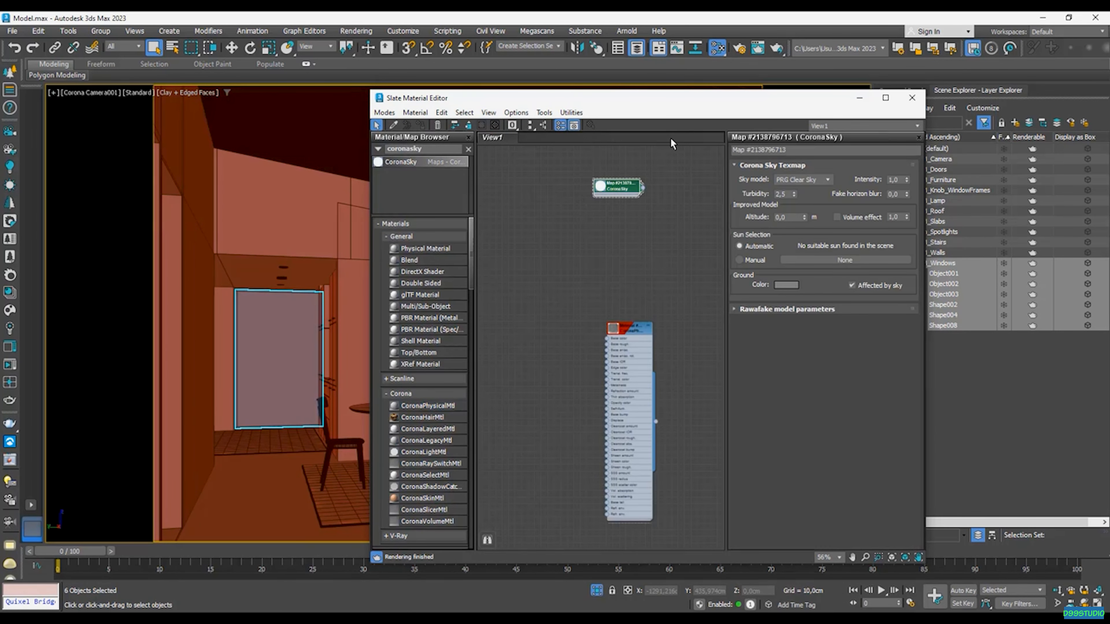
# - Link the CoronaSky map as an instance to the Single map slot of the scene environment
pyautogui.moveTo(698, 110); pyautogui.dragTo(397, 105)
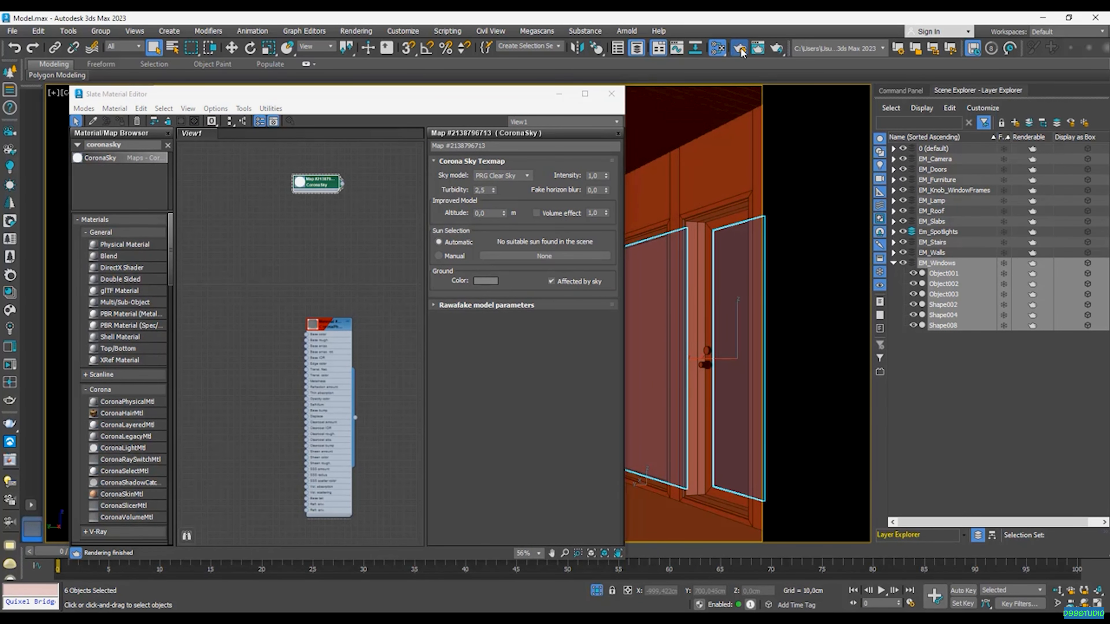
pyautogui.press('F10')
pyautogui.click(734, 151)
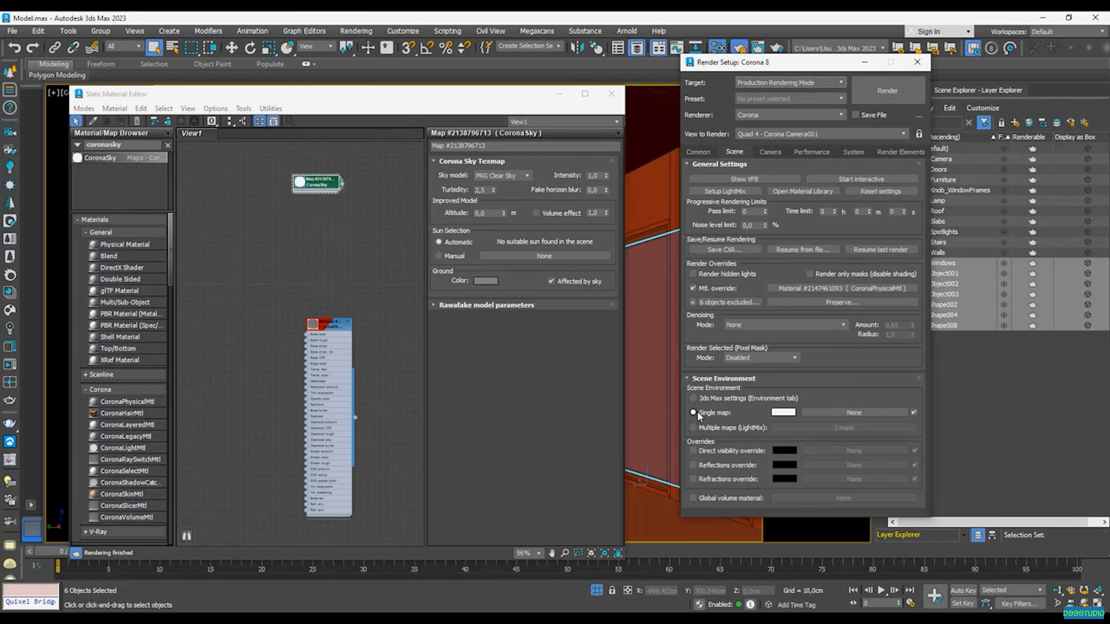
pyautogui.moveTo(342, 184); pyautogui.dragTo(835, 419)
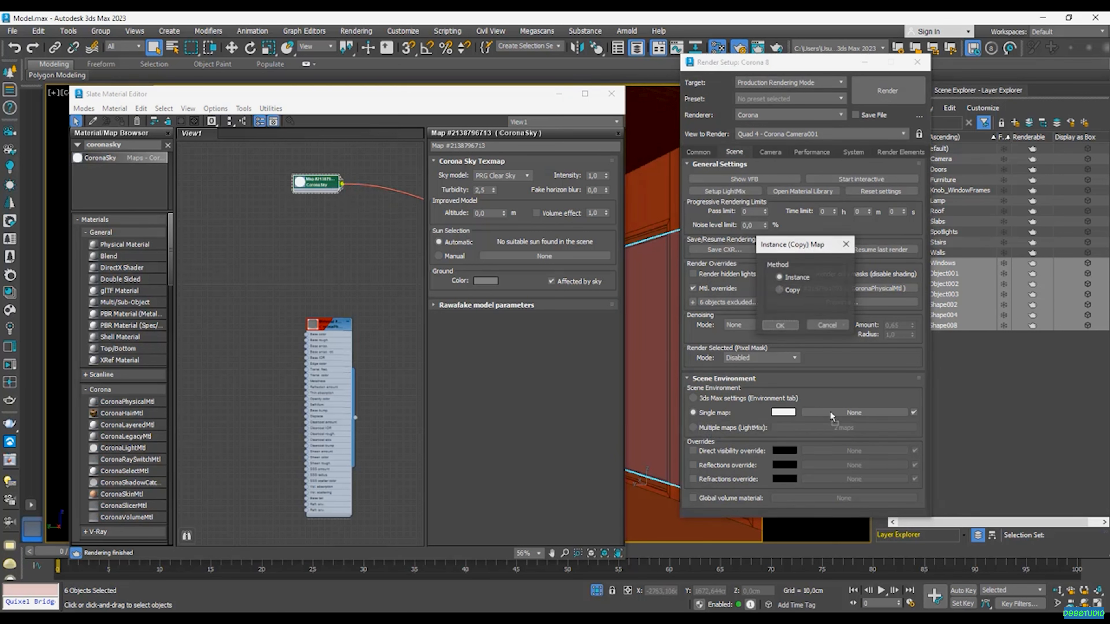
pyautogui.click(786, 327)
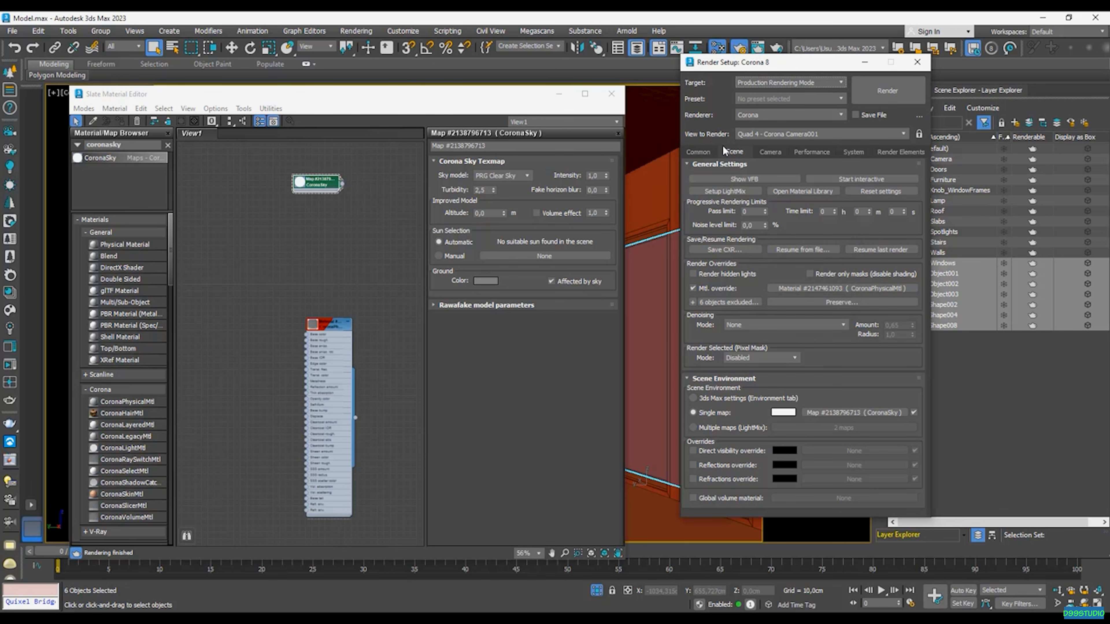
# - Start interactive rendering and turn off the fast preview denoise during render
pyautogui.click(867, 177)
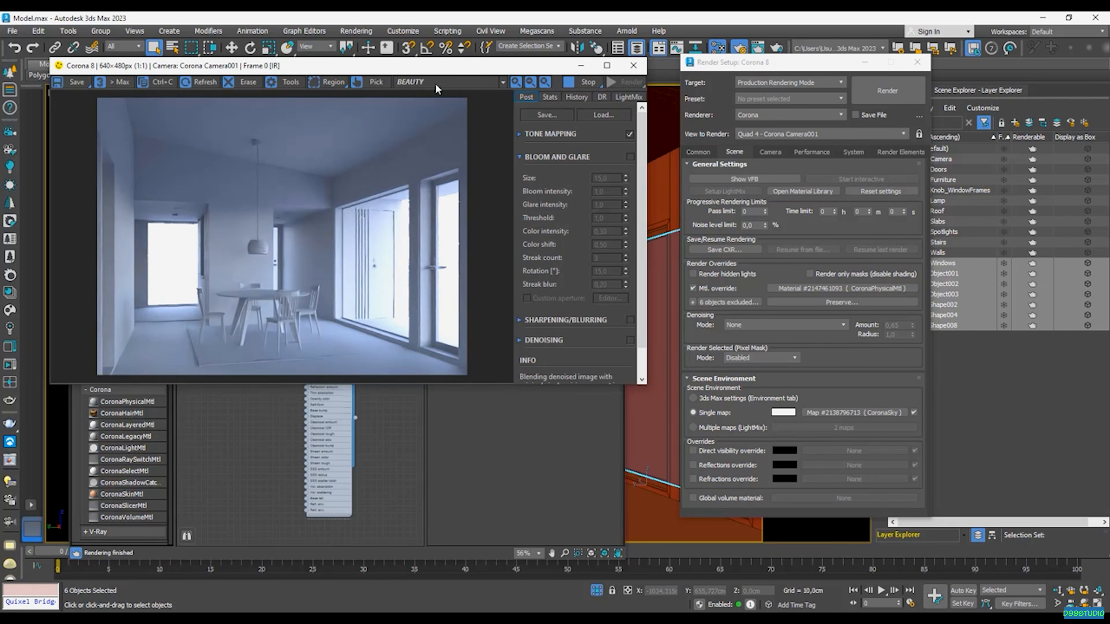
pyautogui.click(800, 153)
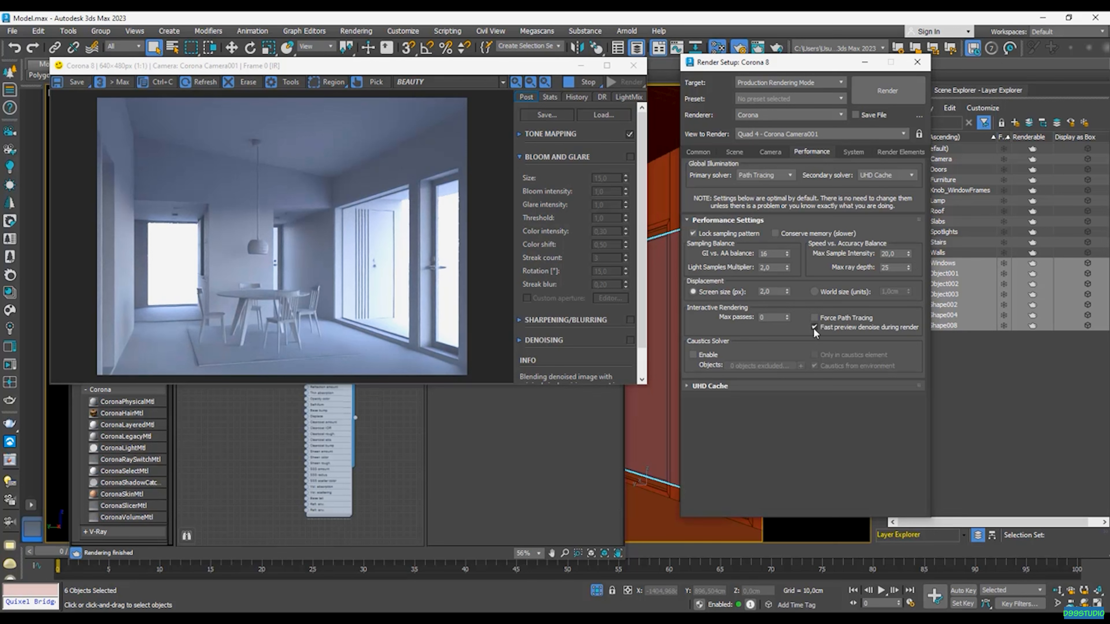
pyautogui.moveTo(816, 328)
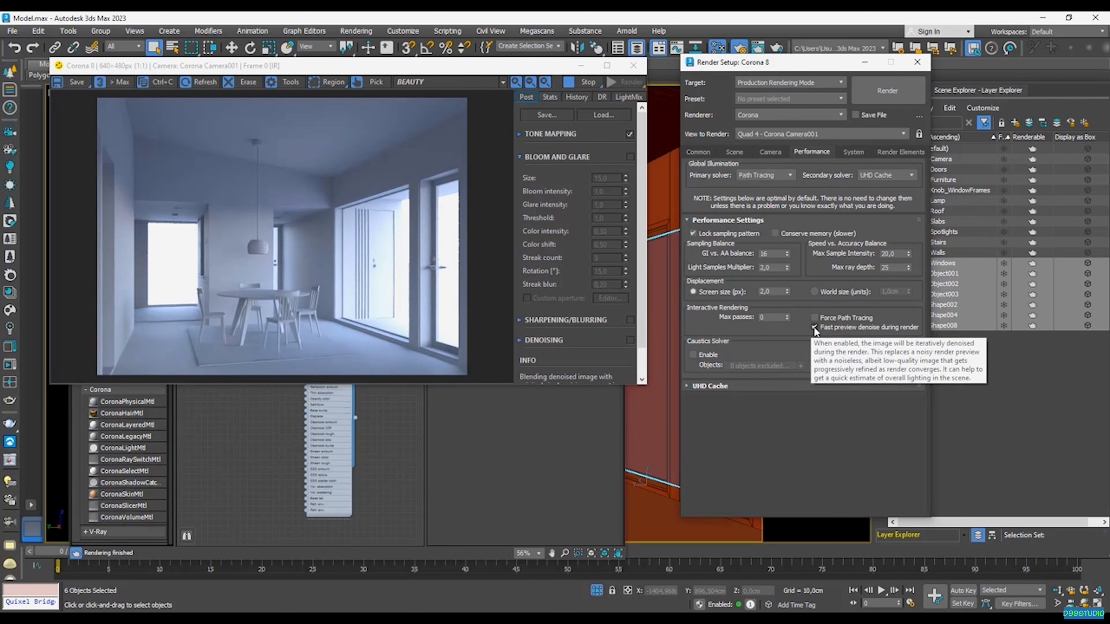
pyautogui.click(814, 327)
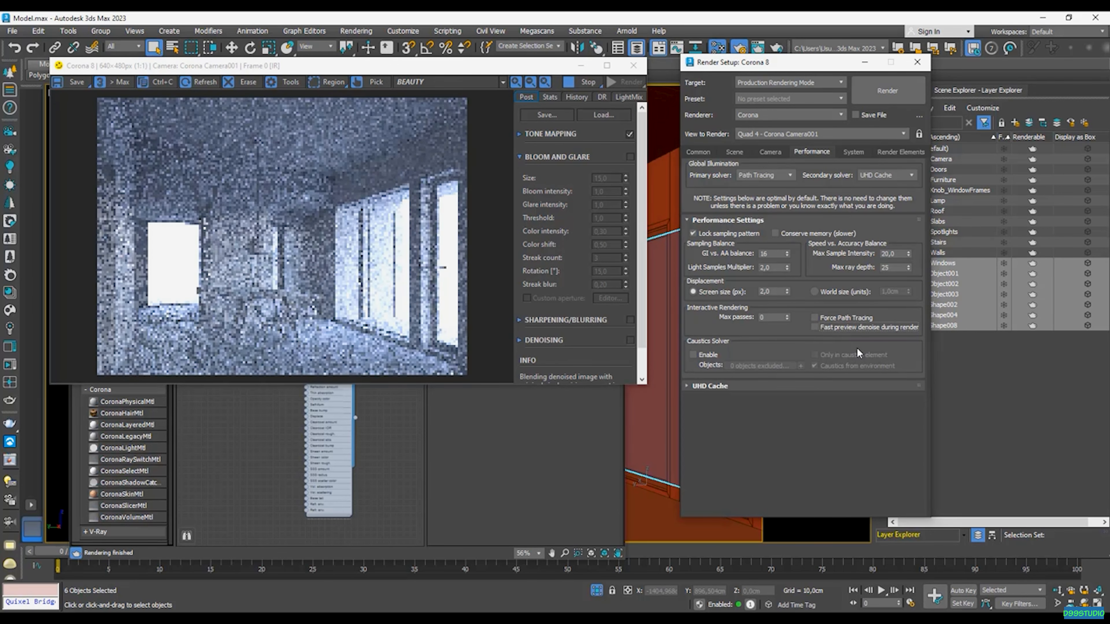
# - Raise the CoronaSky map's intensity to 2 and stop the interactive render after it updates
pyautogui.moveTo(303, 69); pyautogui.dragTo(635, 90)
pyautogui.moveTo(309, 82); pyautogui.dragTo(124, 85)
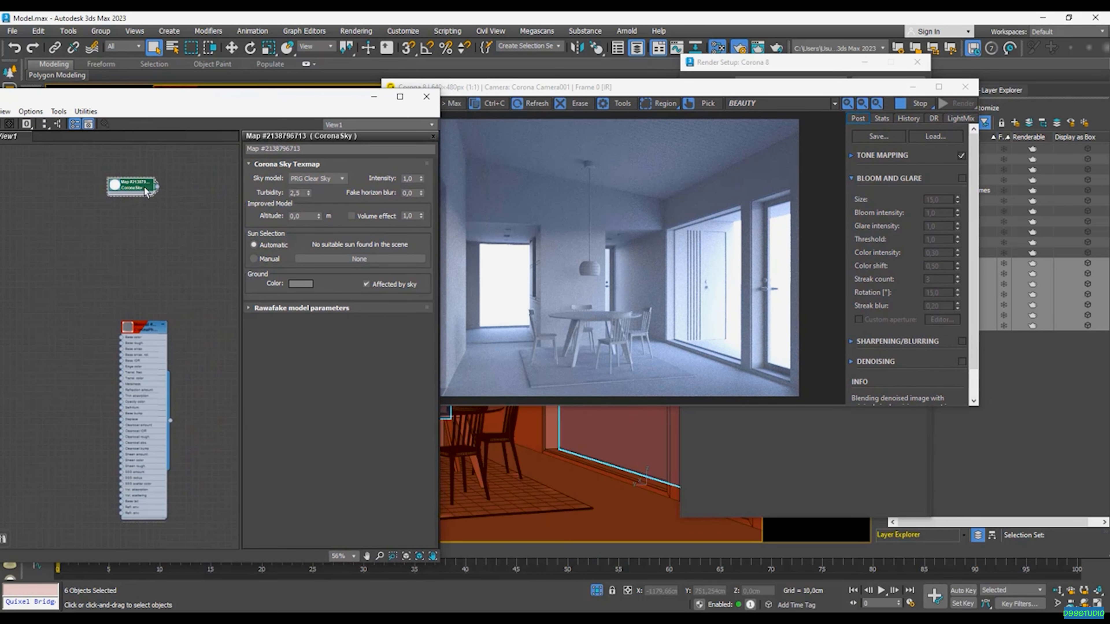
pyautogui.moveTo(414, 178); pyautogui.dragTo(370, 177)
pyautogui.write('2')
pyautogui.press('Return')
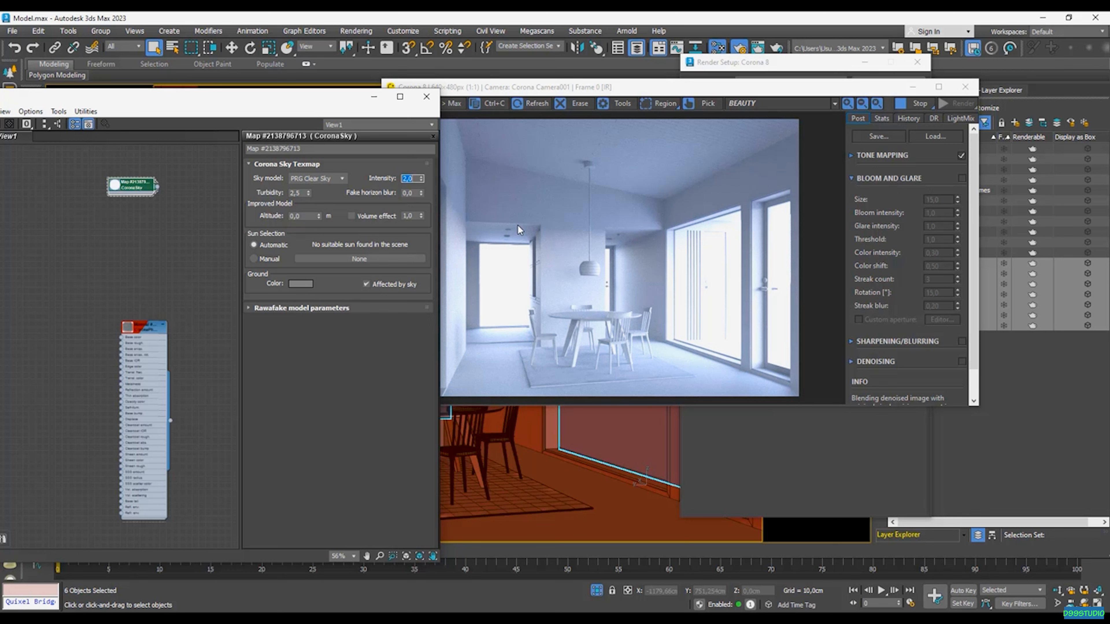
pyautogui.click(918, 103)
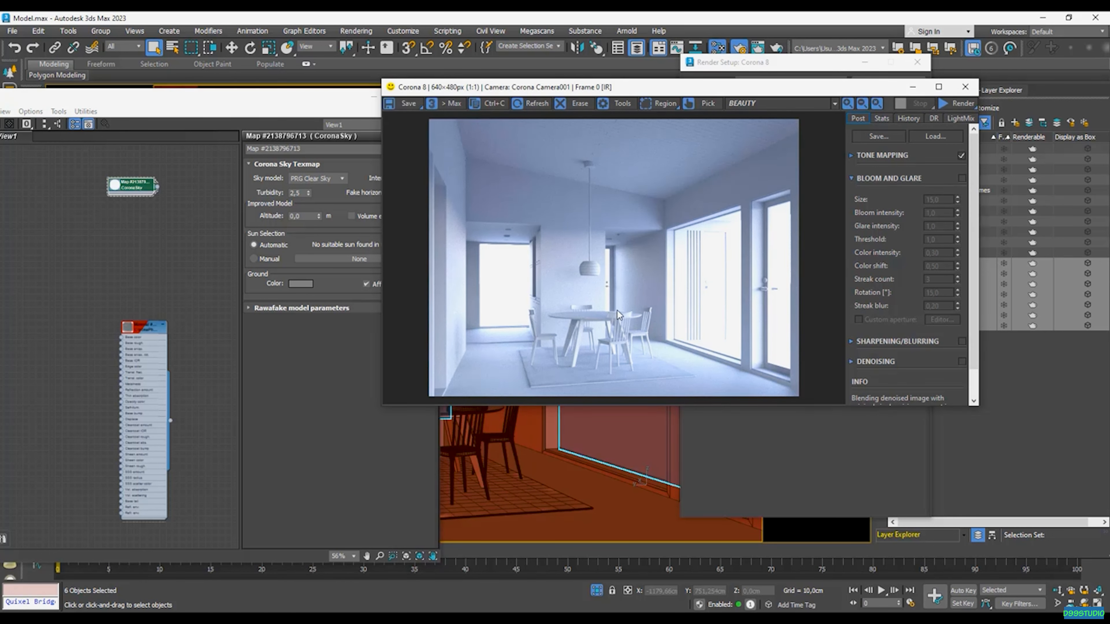
# - Add a CoronaBitmap map to the material graph and load InteriorHDRI.hdr into it with the default HDRI settings
pyautogui.moveTo(282, 105); pyautogui.dragTo(428, 105)
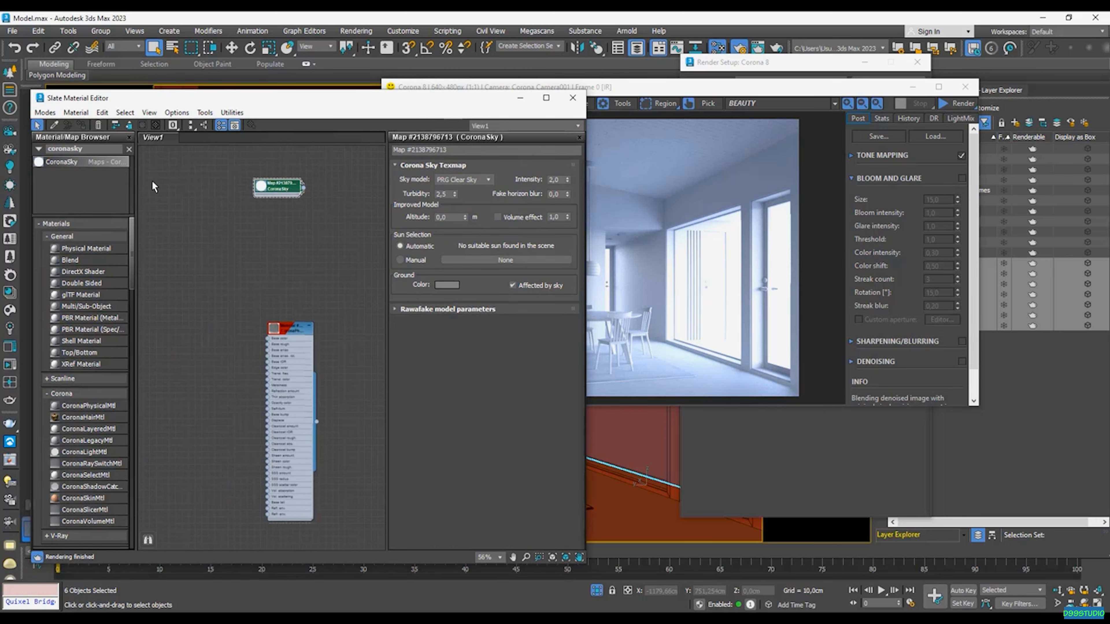
pyautogui.write('coronabi')
pyautogui.moveTo(79, 163); pyautogui.dragTo(408, 321)
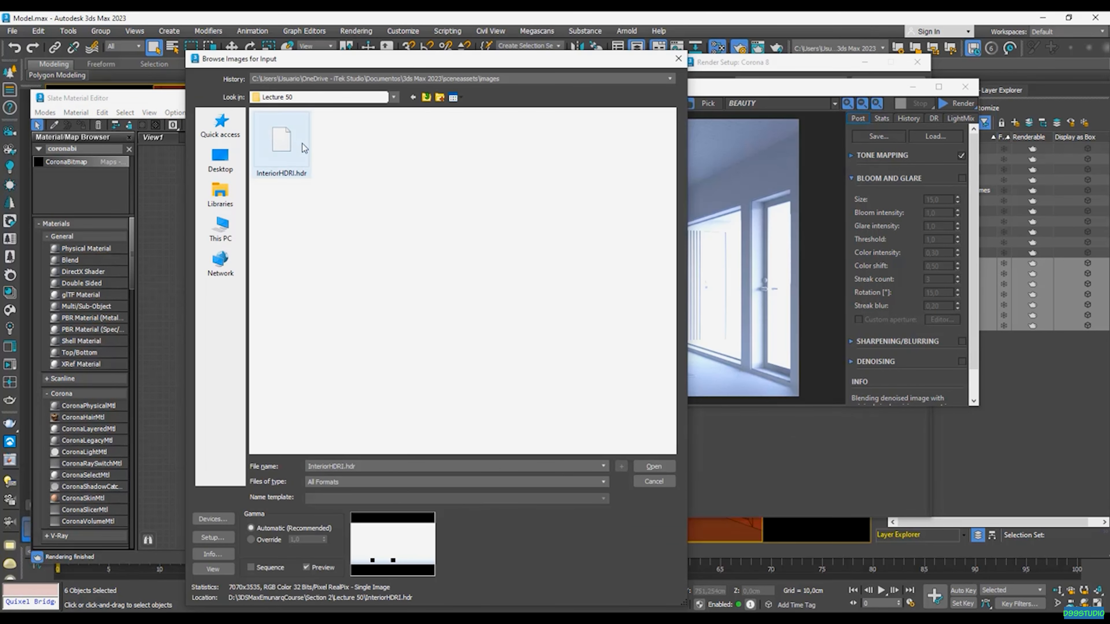
pyautogui.click(308, 137)
pyautogui.click(659, 467)
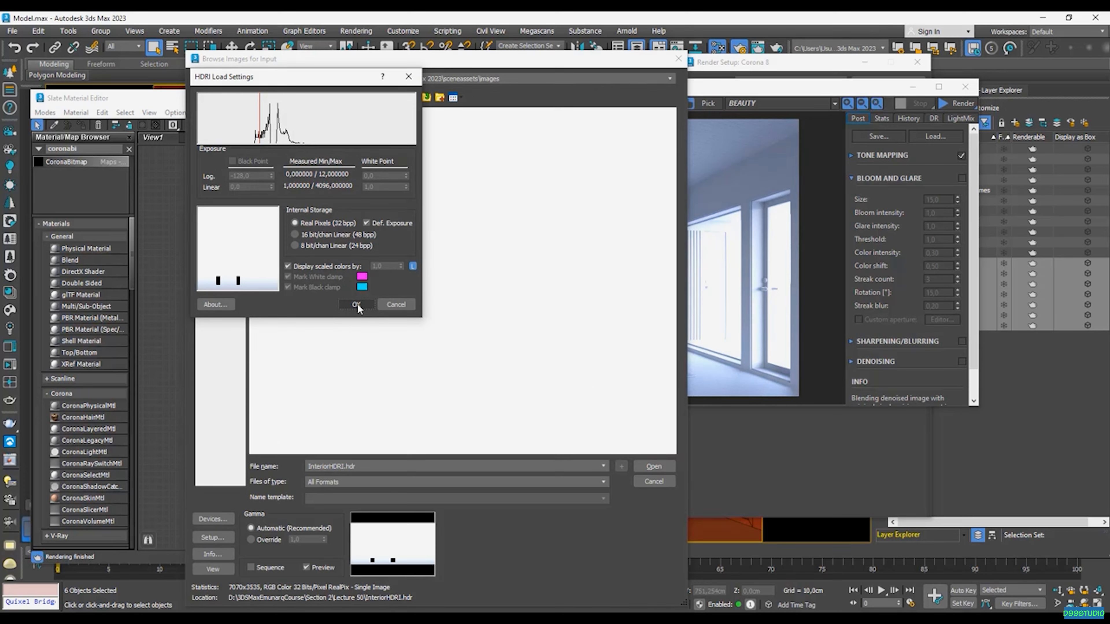
pyautogui.click(356, 305)
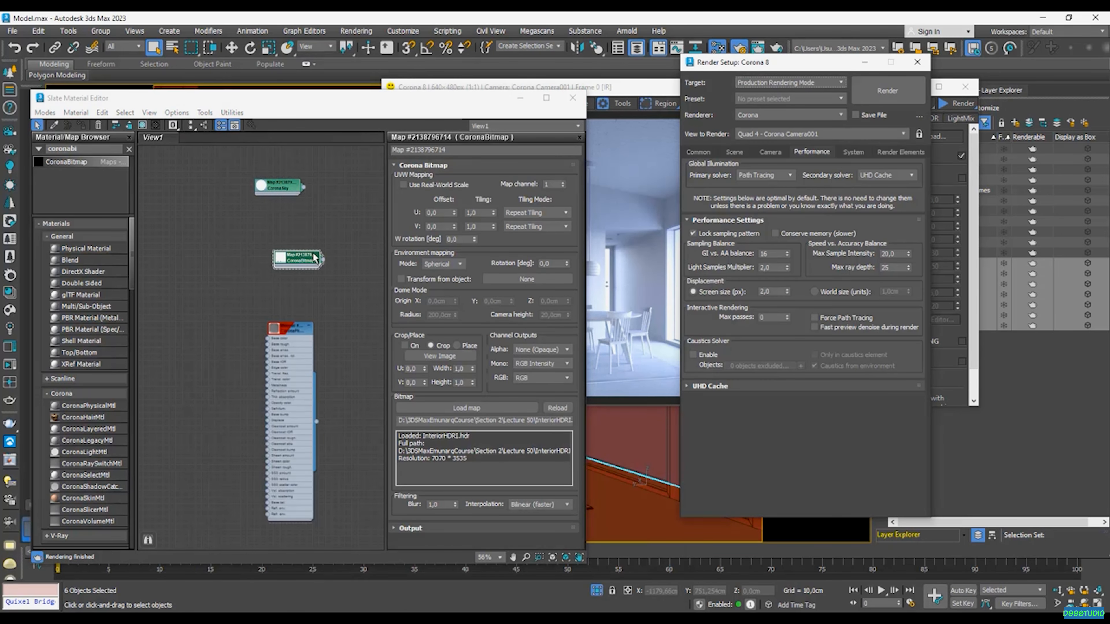
# - Link the CoronaBitmap map as an instance to the Single map slot of the scene environment
pyautogui.click(735, 152)
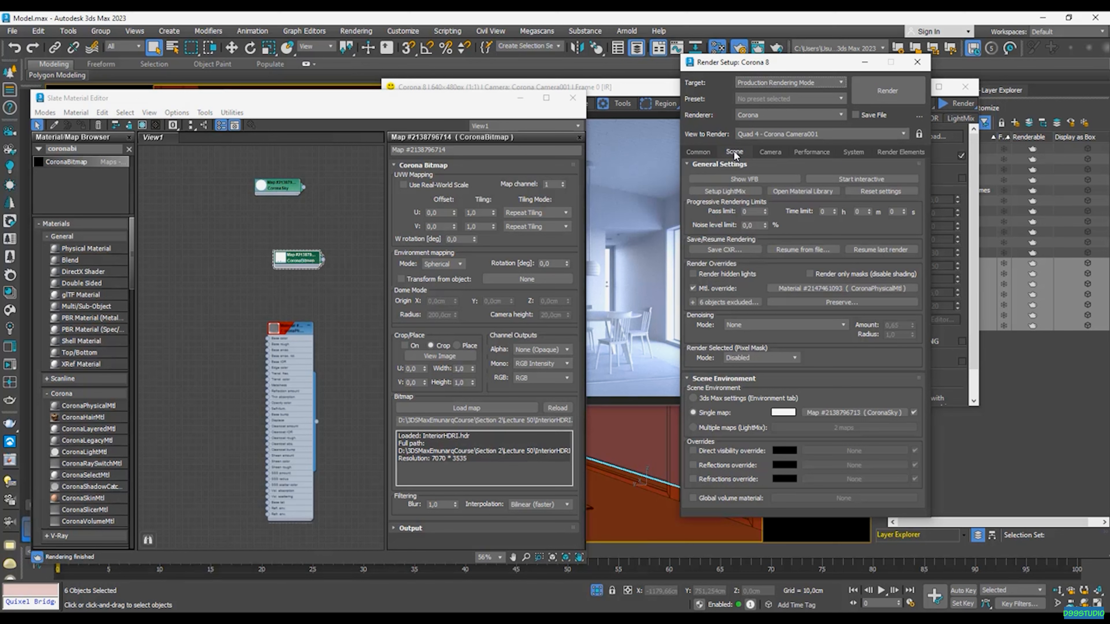
pyautogui.moveTo(323, 259); pyautogui.dragTo(835, 415)
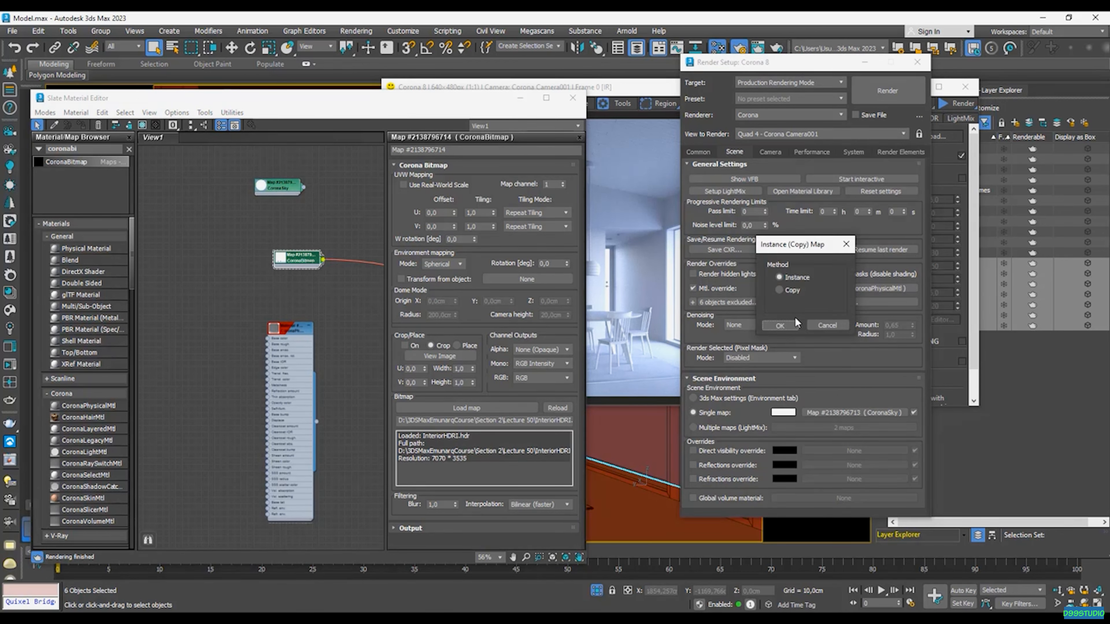
pyautogui.click(786, 326)
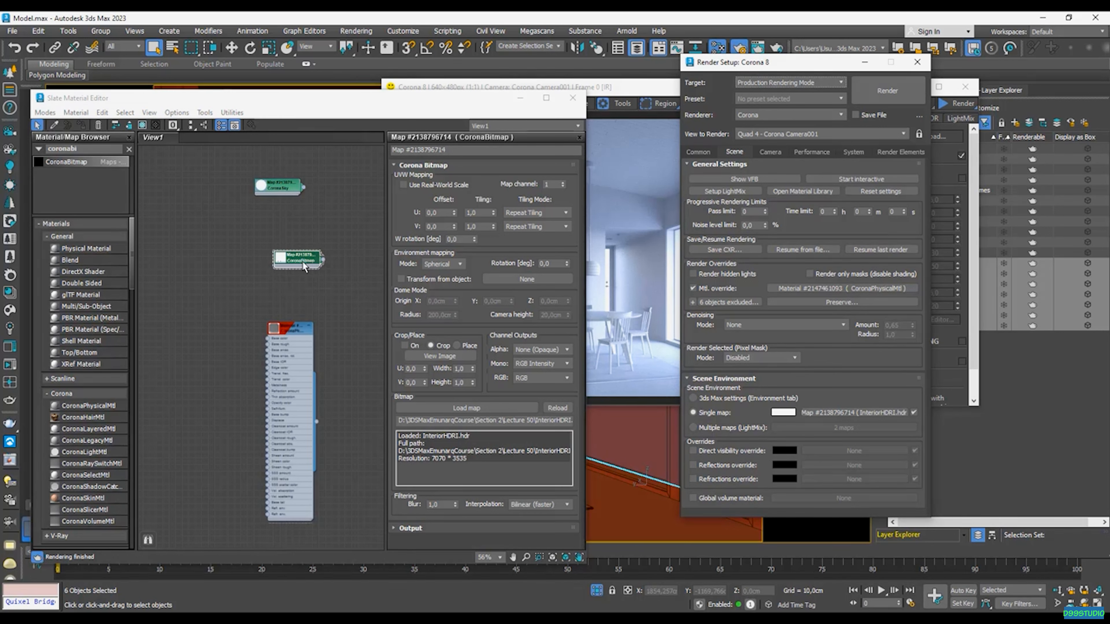
# - Add a CoronaColorCorrect map to the material graph and connect the CoronaBitmap output to its input
pyautogui.click(315, 259)
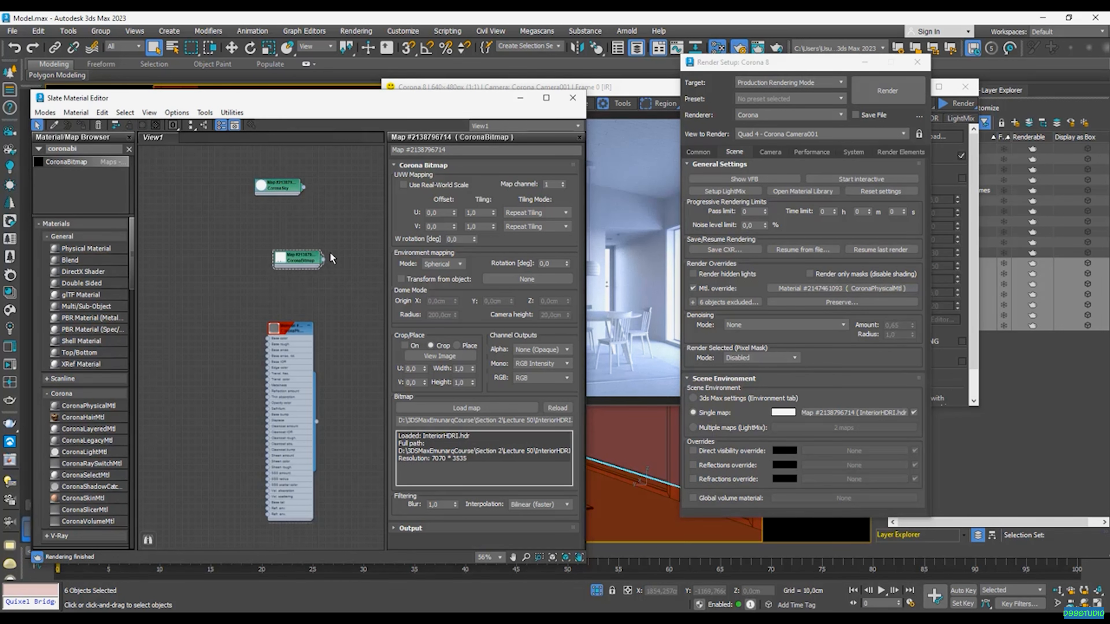
pyautogui.moveTo(82, 150); pyautogui.dragTo(1, 150)
pyautogui.write('coronaco')
pyautogui.moveTo(72, 174); pyautogui.dragTo(341, 268)
pyautogui.moveTo(364, 237); pyautogui.dragTo(310, 278, button='middle')
# - Link the CoronaColorCorrect map as an instance to the environment's Single map slot and start interactive rendering
pyautogui.scroll(3, 273, 277)
pyautogui.scroll(-1, 273, 276)
pyautogui.moveTo(361, 299); pyautogui.dragTo(839, 415)
pyautogui.click(780, 326)
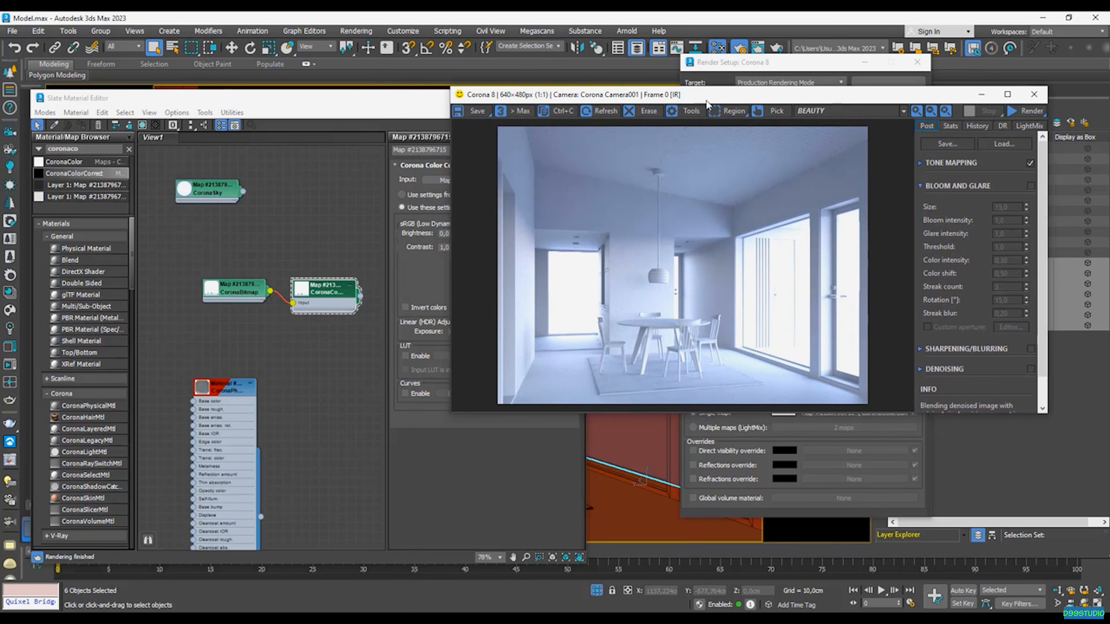
pyautogui.click(1015, 112)
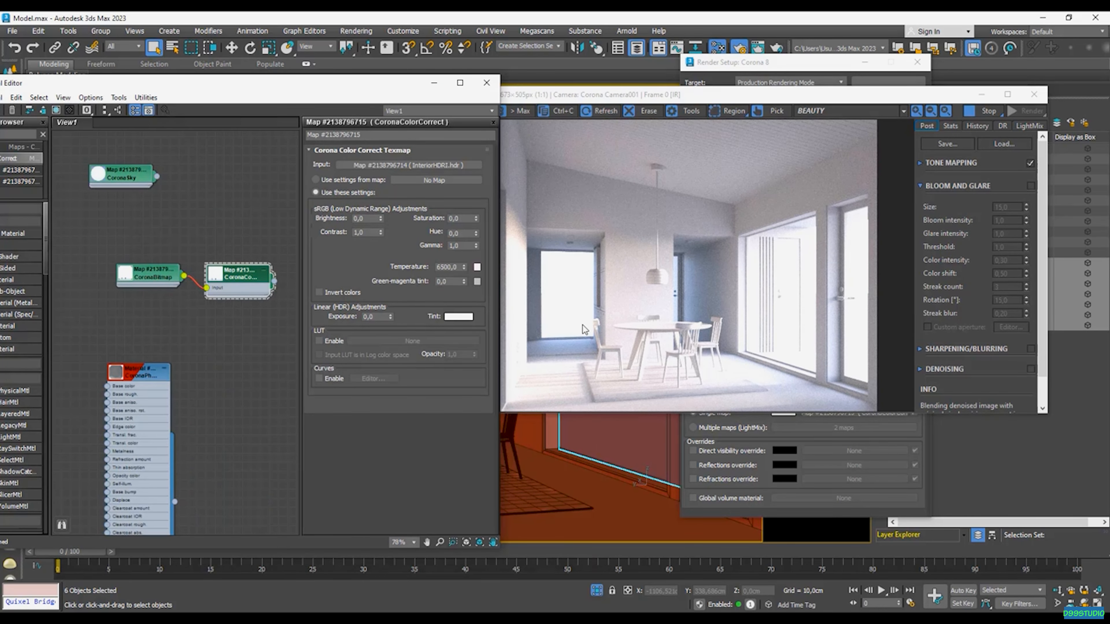
# - Set the CoronaBitmap's environment rotation to 90 degrees and stop the interactive render
pyautogui.doubleClick(151, 280)
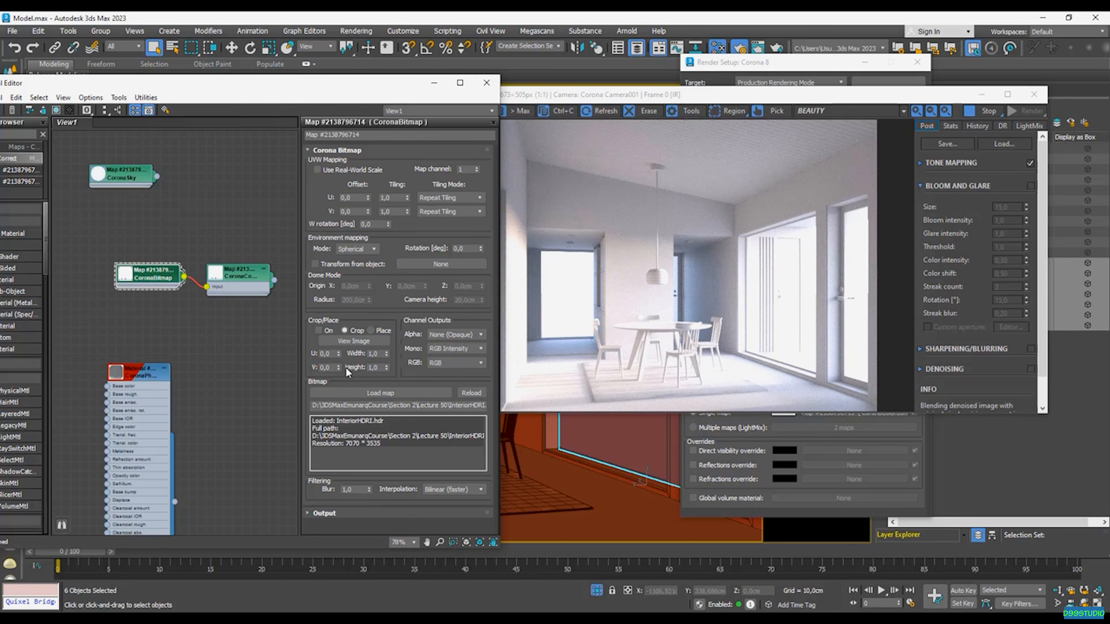
pyautogui.moveTo(467, 248); pyautogui.dragTo(435, 249)
pyautogui.write('90')
pyautogui.press('Return')
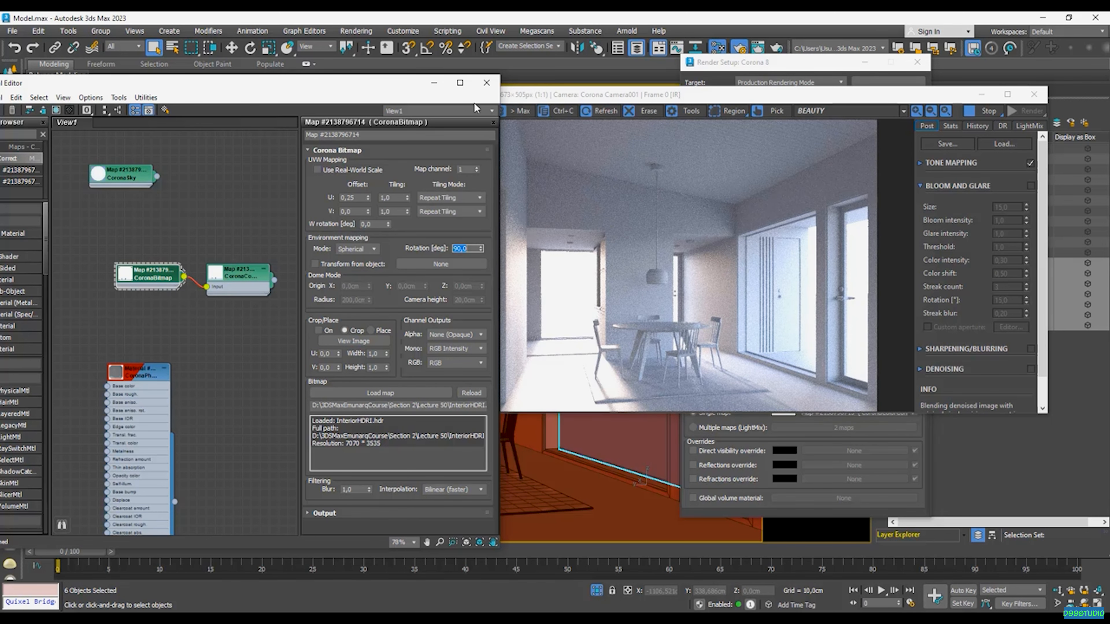
pyautogui.click(979, 111)
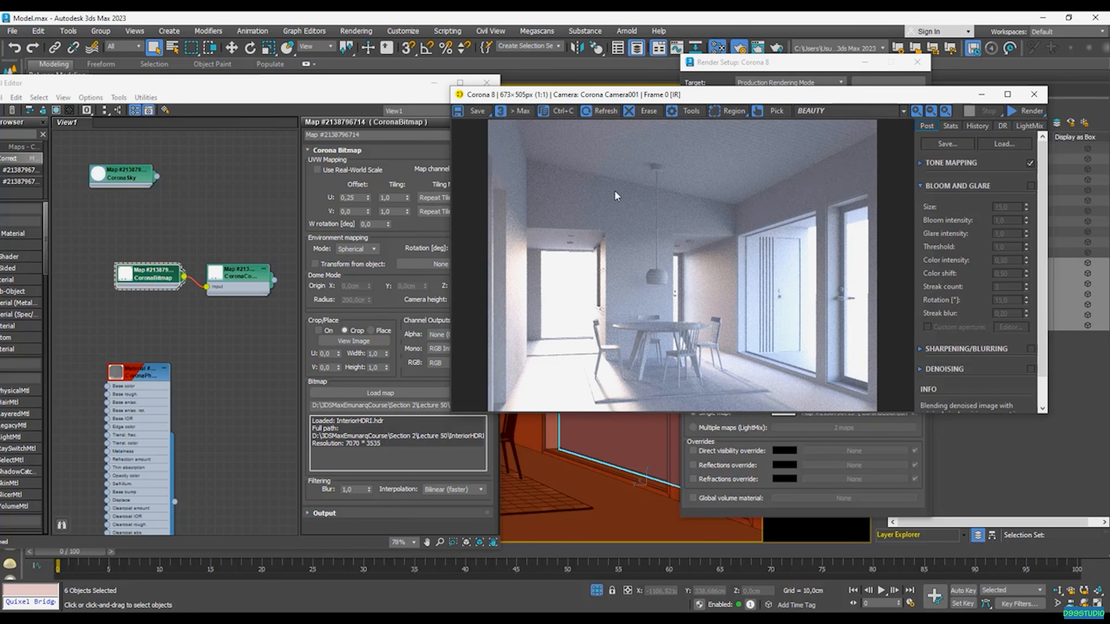
# - Set the CoronaBitmap's environment rotation to 60 degrees
pyautogui.hotkey('alt', 'Tab')
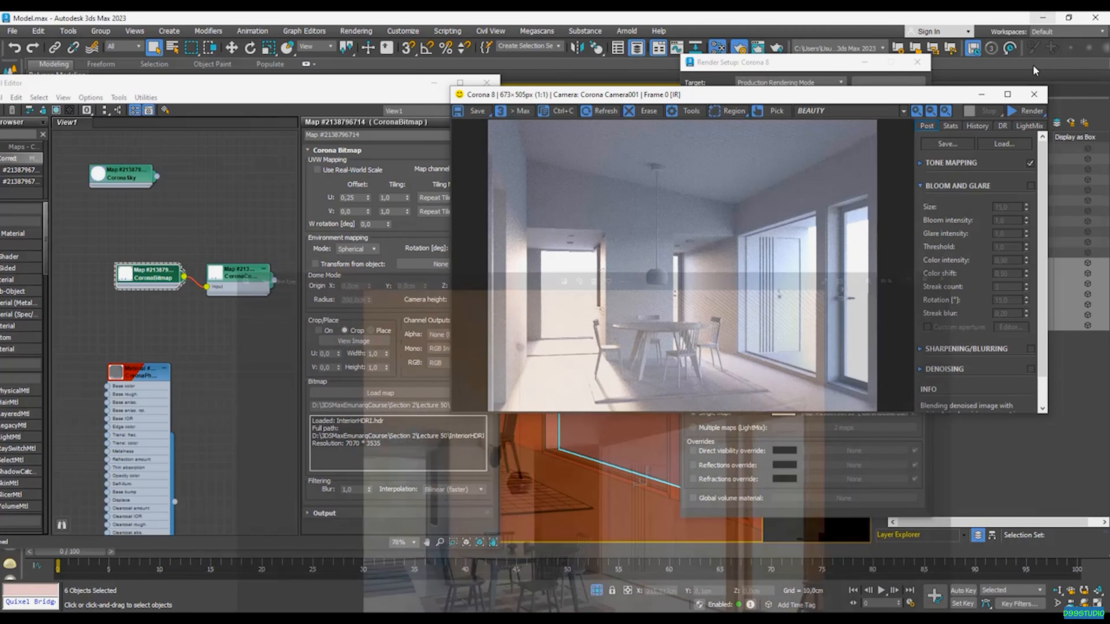
pyautogui.moveTo(333, 87); pyautogui.dragTo(313, 84)
pyautogui.doubleClick(450, 245)
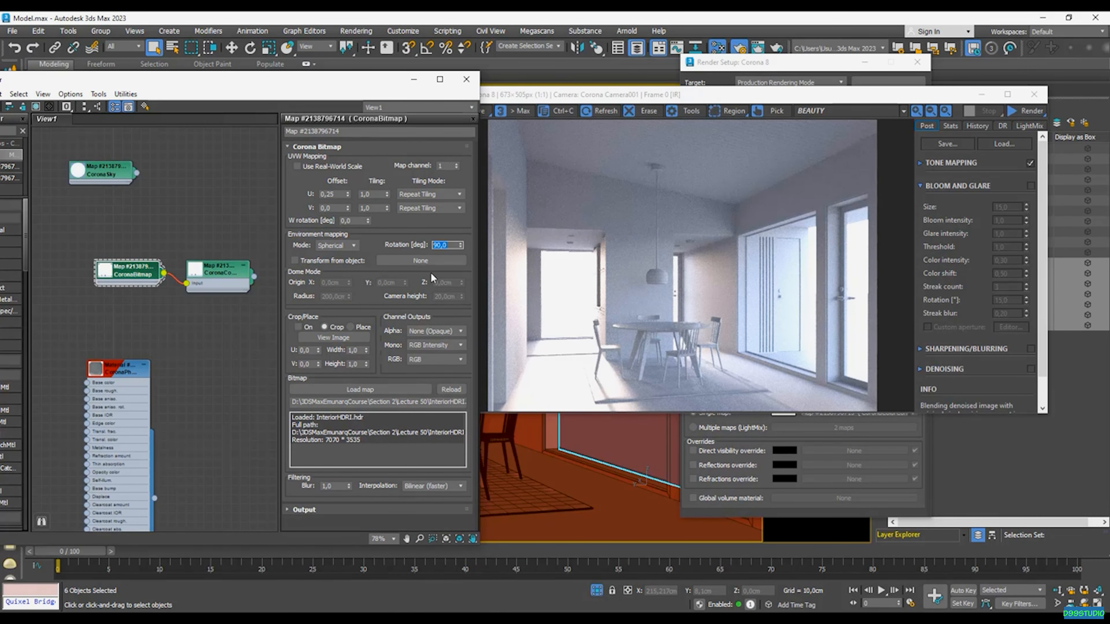
pyautogui.press('Return')
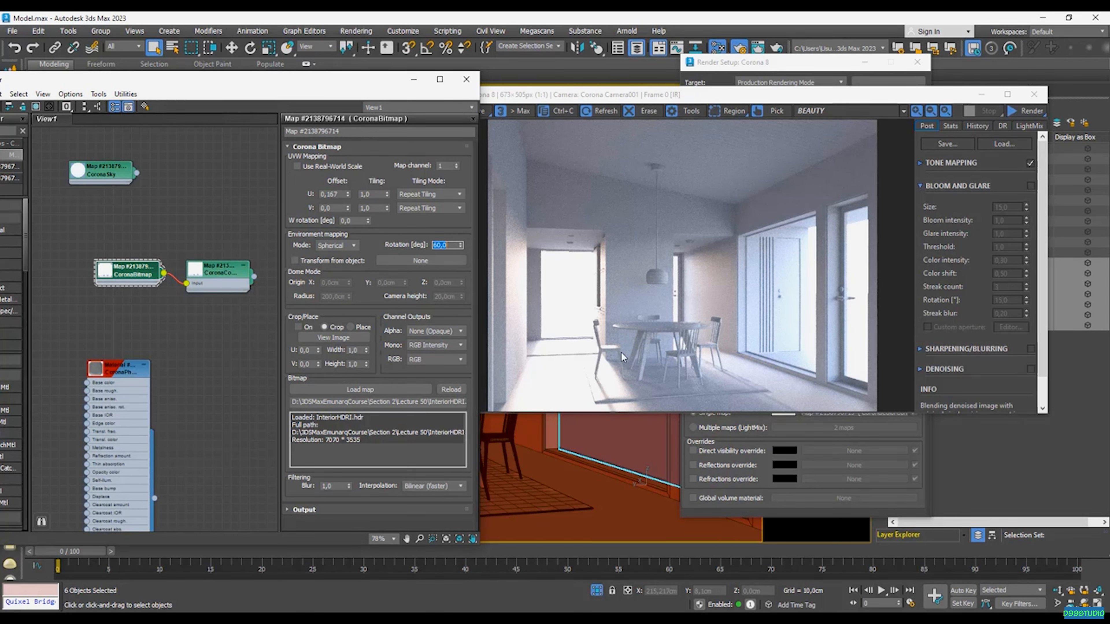
# - Set the CoronaColorCorrect map's gamma to 1.5 and its linear exposure to 1.5
pyautogui.click(222, 273)
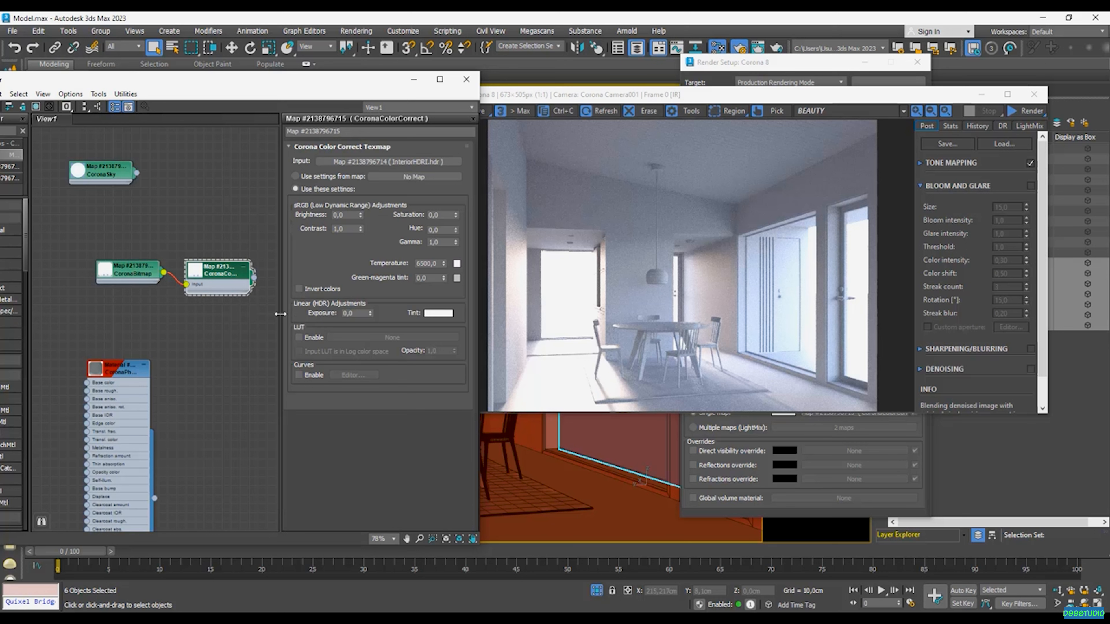
pyautogui.click(442, 241)
pyautogui.write('1,')
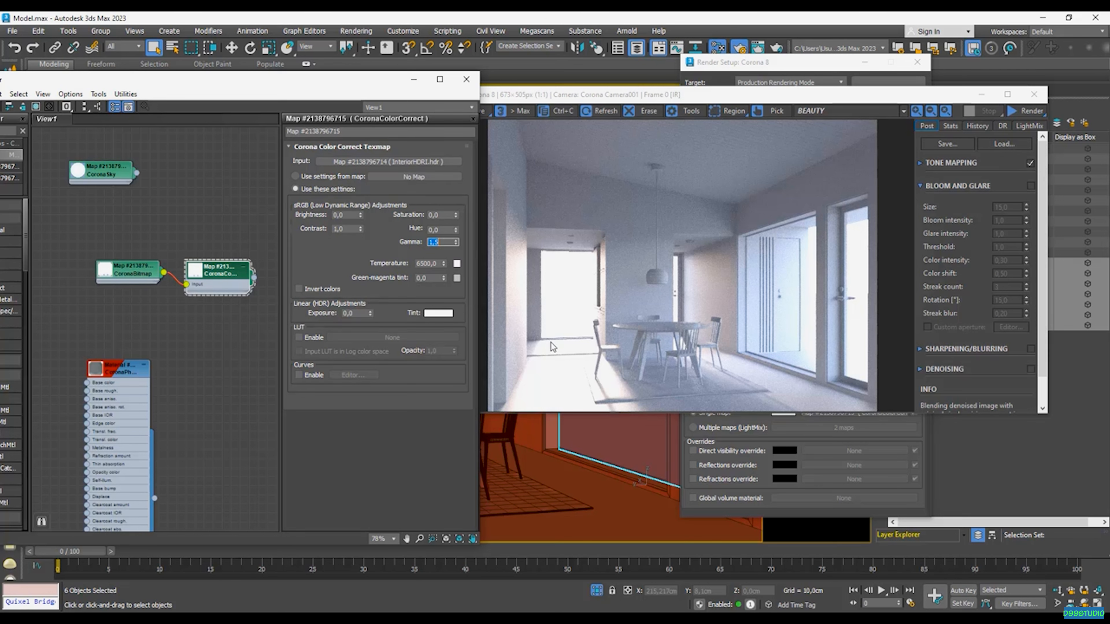
pyautogui.click(356, 313)
pyautogui.write('1,5')
pyautogui.press('Return')
# - Start interactive rendering and set the tone mapping's Simple Exposure to 1.5 in the frame buffer
pyautogui.click(1016, 114)
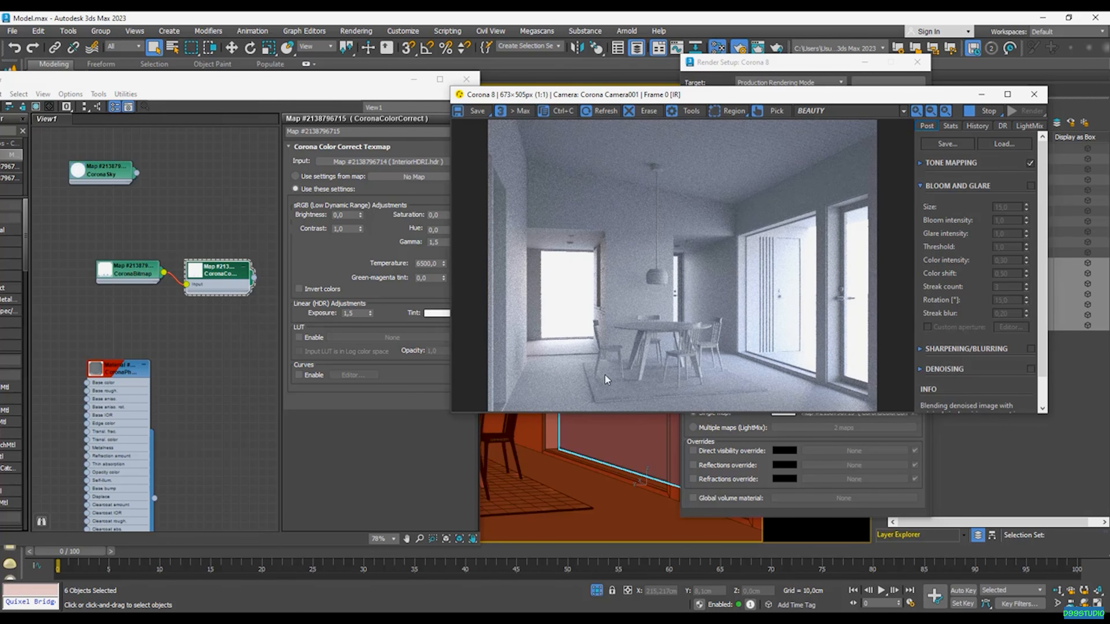
pyautogui.moveTo(850, 99); pyautogui.dragTo(743, 87)
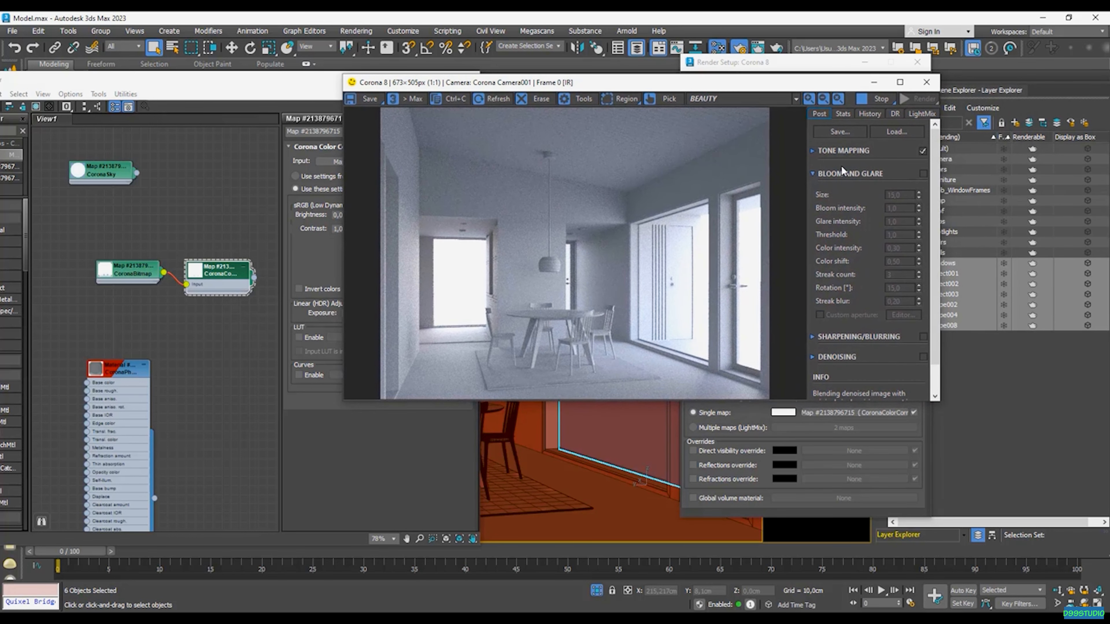
pyautogui.click(814, 150)
pyautogui.doubleClick(894, 169)
pyautogui.write('1,')
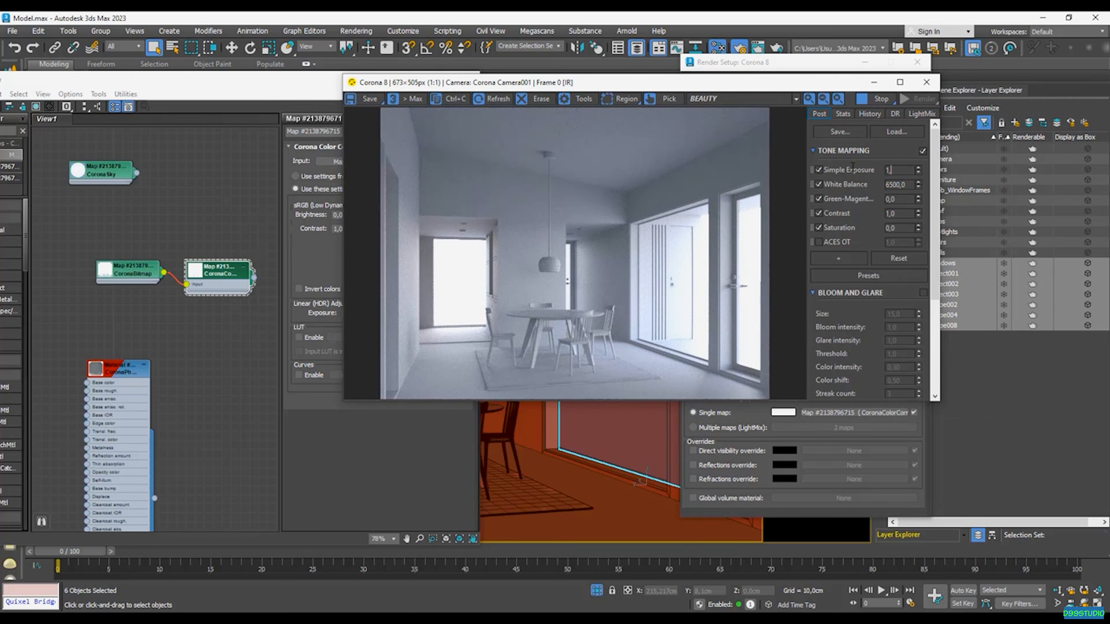
pyautogui.write('5')
pyautogui.press('Return')
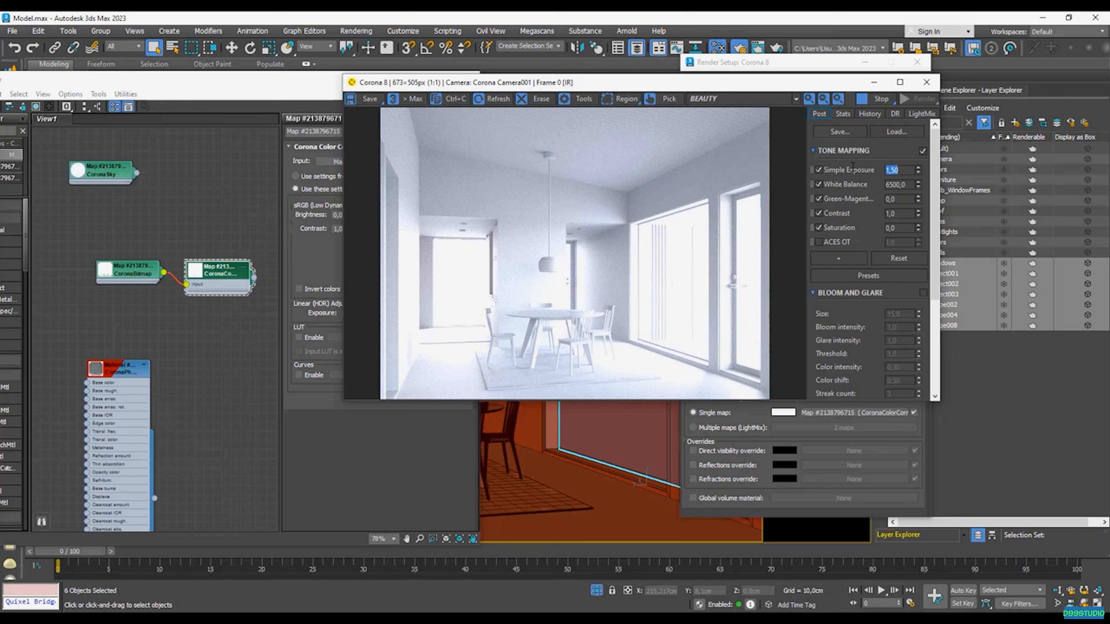
# - Add a Reinhard Highlight Compression operator to the tone mapping and set it to 2.5 after trying 2 and 3
pyautogui.click(840, 258)
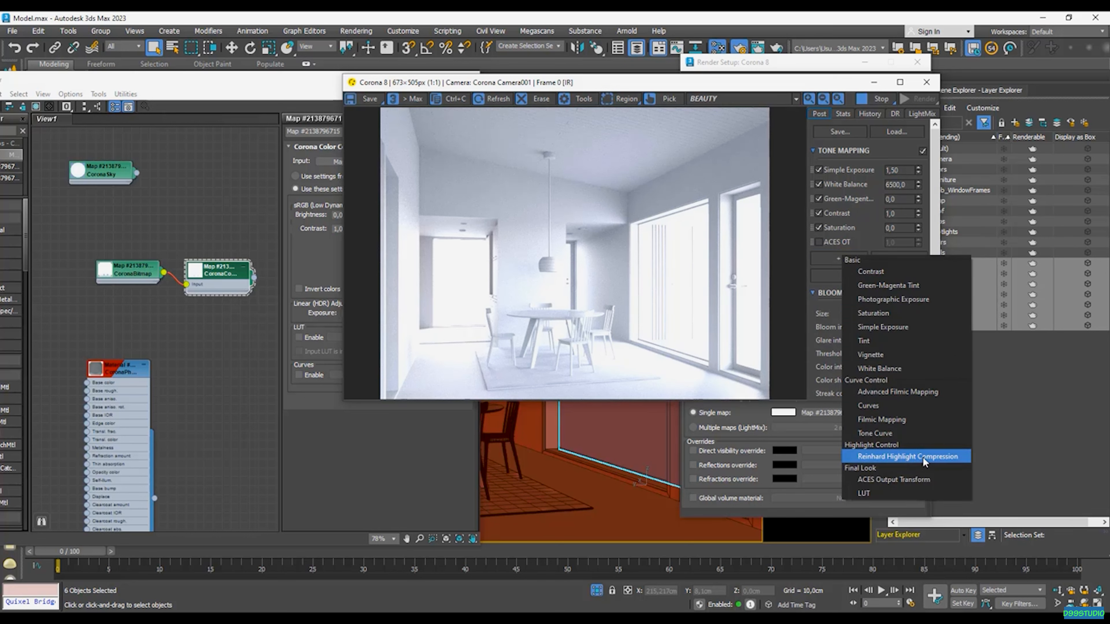
pyautogui.click(907, 456)
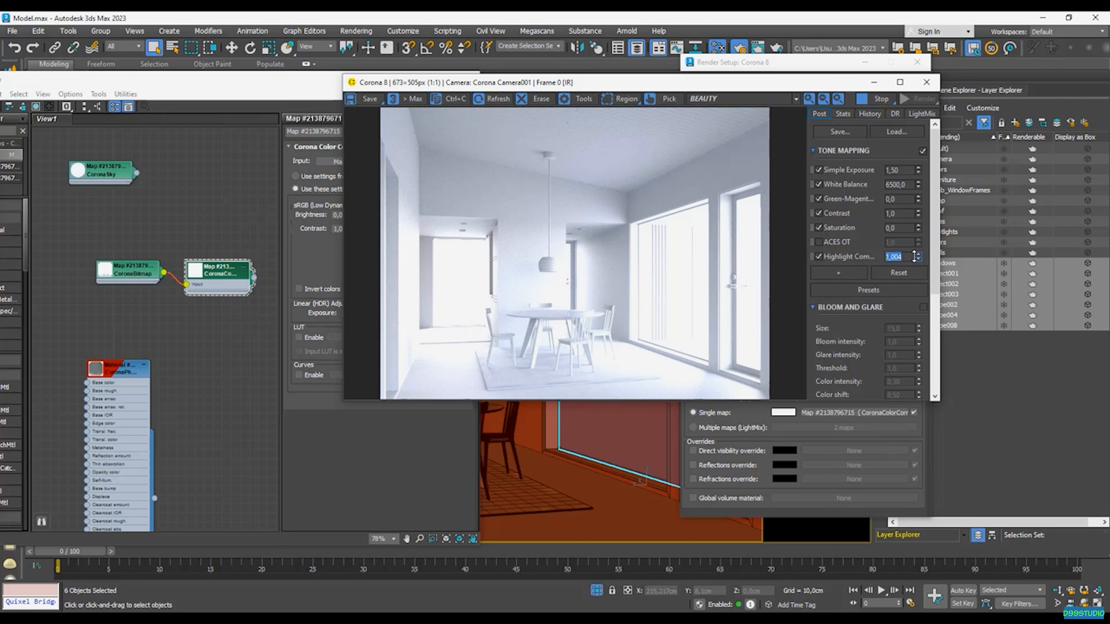
pyautogui.write('2')
pyautogui.press('Return')
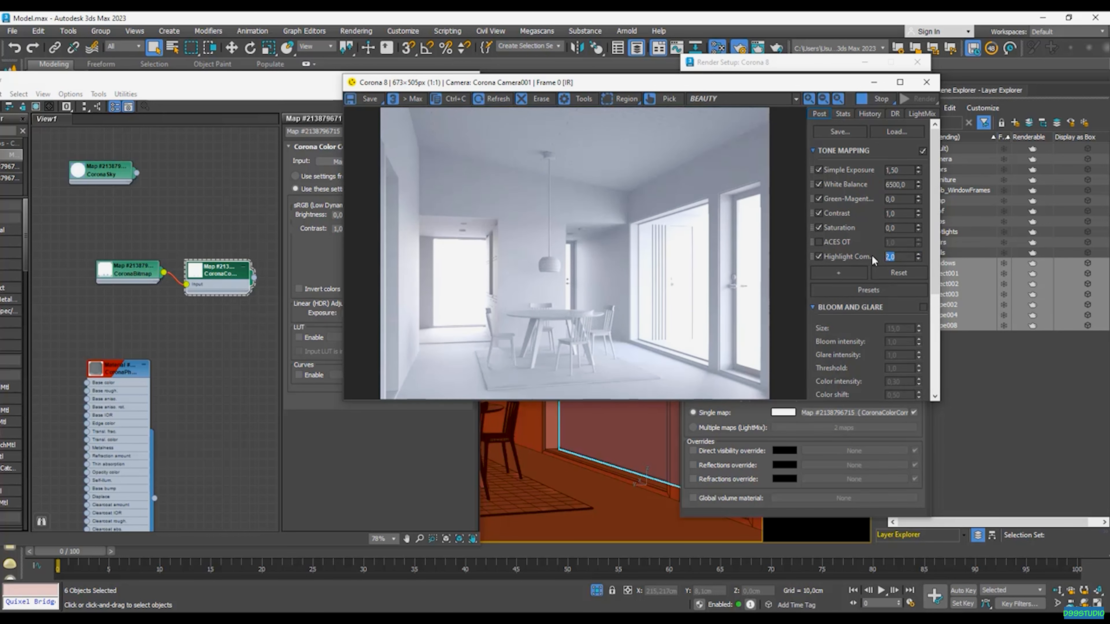
pyautogui.write('3')
pyautogui.press('Return')
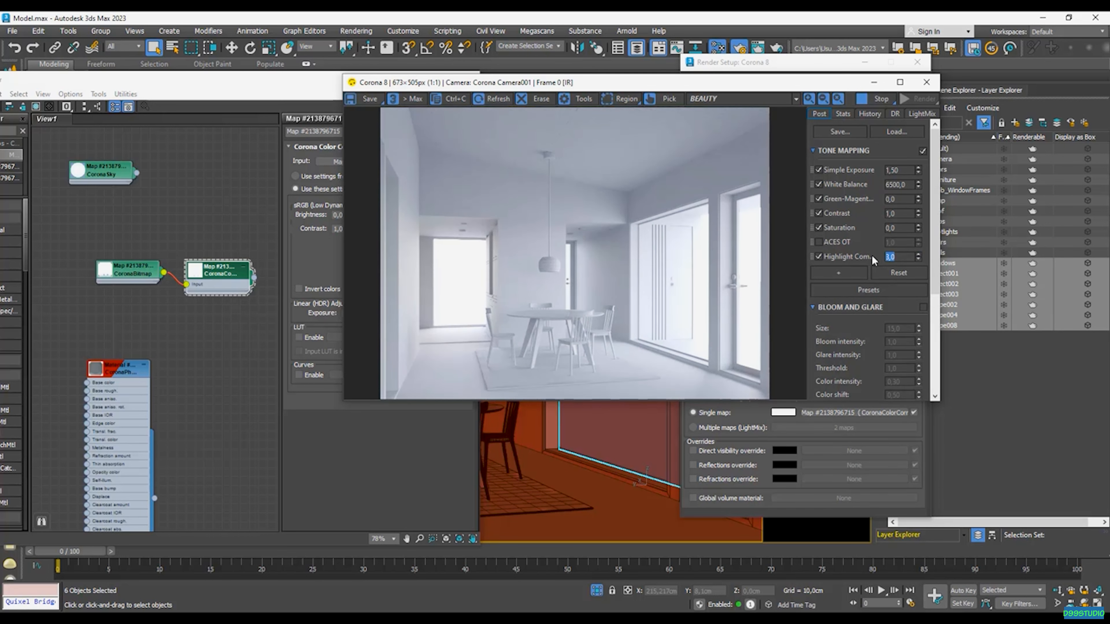
pyautogui.write('2,5')
pyautogui.press('Return')
# - Set the tone mapping's Simple Exposure to 1.2 after trying 1
pyautogui.doubleClick(898, 170)
pyautogui.write('1')
pyautogui.press('Return')
pyautogui.write('1,2')
pyautogui.press('Return')
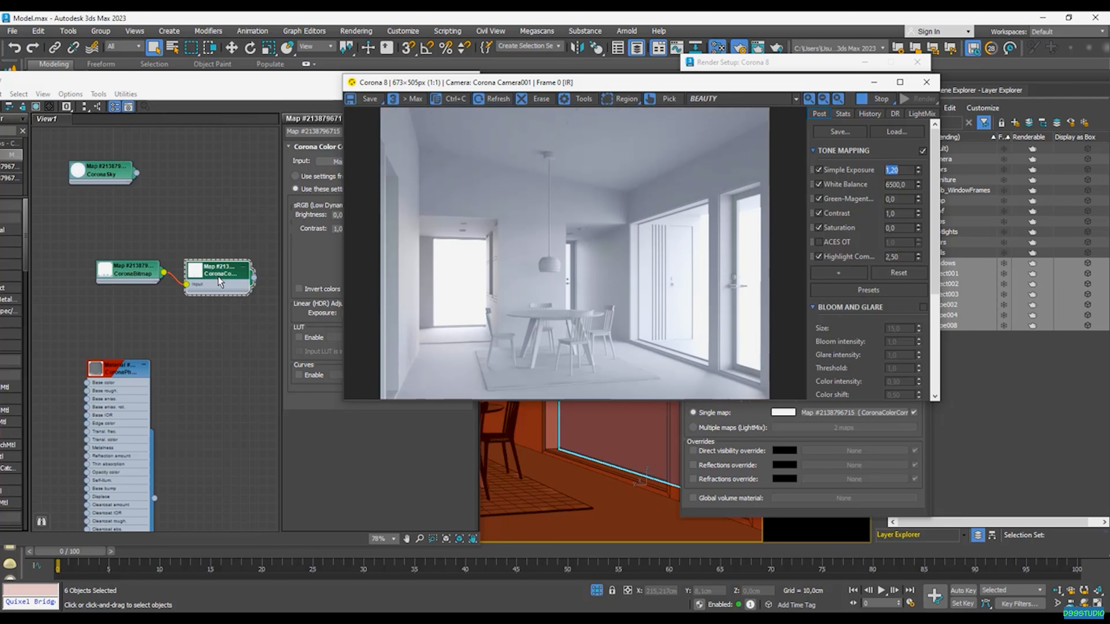
# - Set the CoronaColorCorrect map's linear exposure to 1.3
pyautogui.click(239, 81)
pyautogui.moveTo(239, 81); pyautogui.dragTo(198, 77)
pyautogui.doubleClick(315, 309)
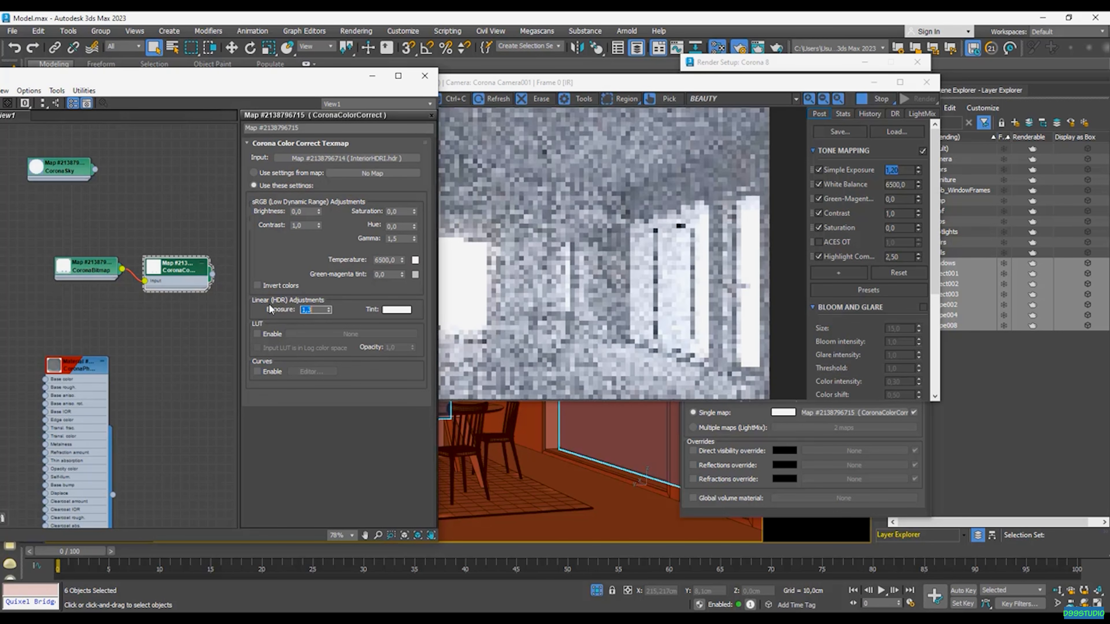
pyautogui.moveTo(581, 83); pyautogui.dragTo(560, 99)
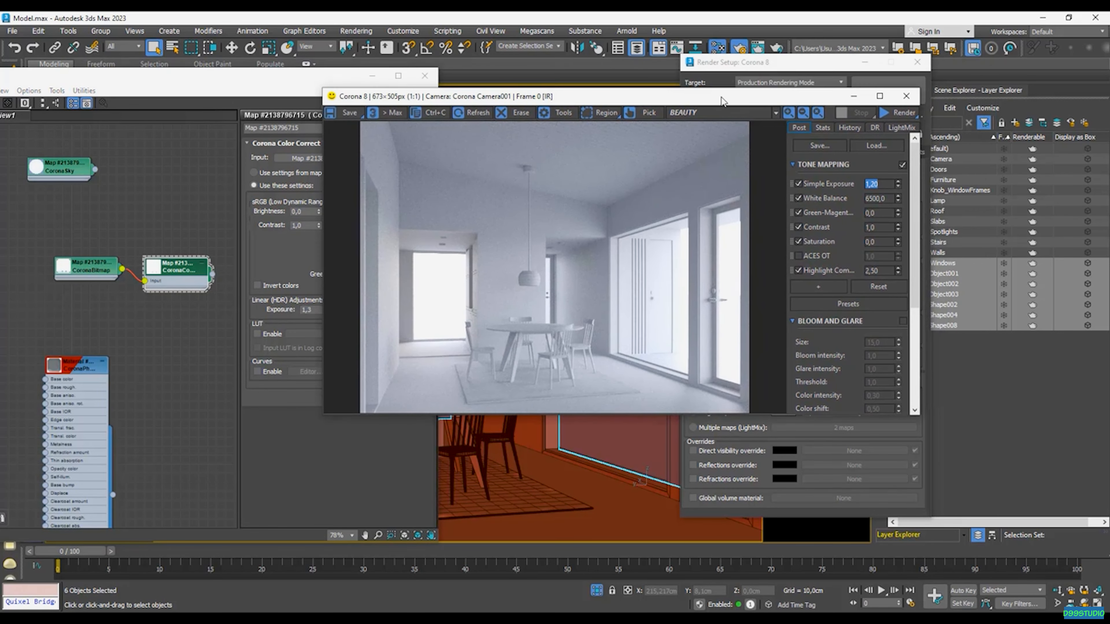